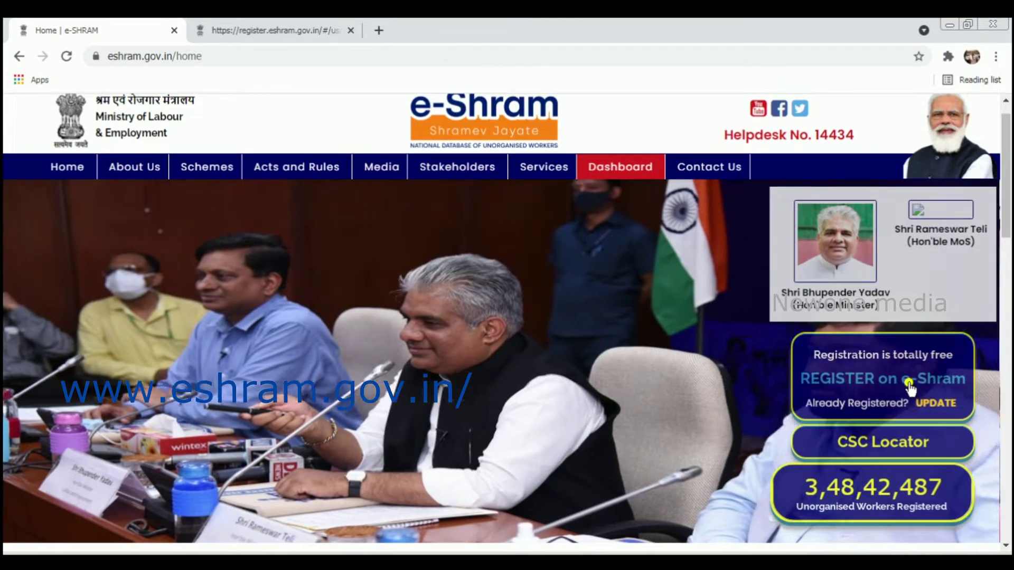
Open the self-registration page via the REGISTER on e-Shram link on eshram.gov.in
click(910, 389)
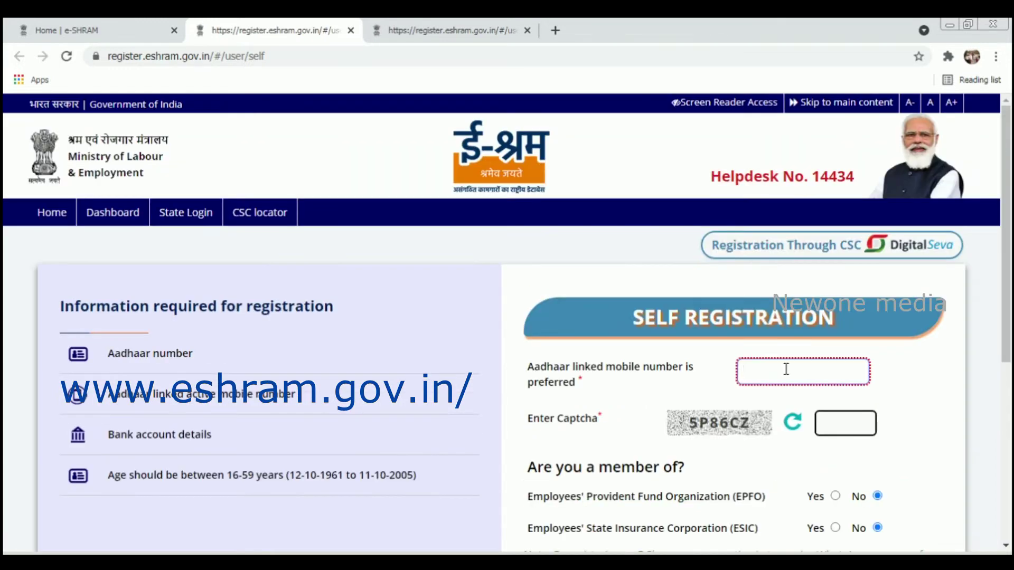
On the registration tab with the mobile number filled, enter captcha PEWATD
click(393, 32)
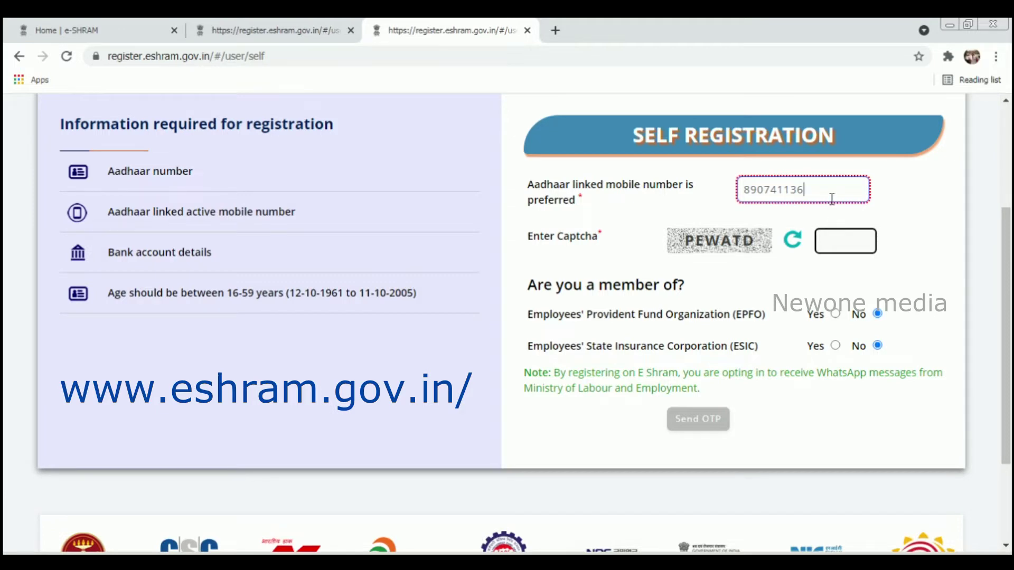
click(826, 192)
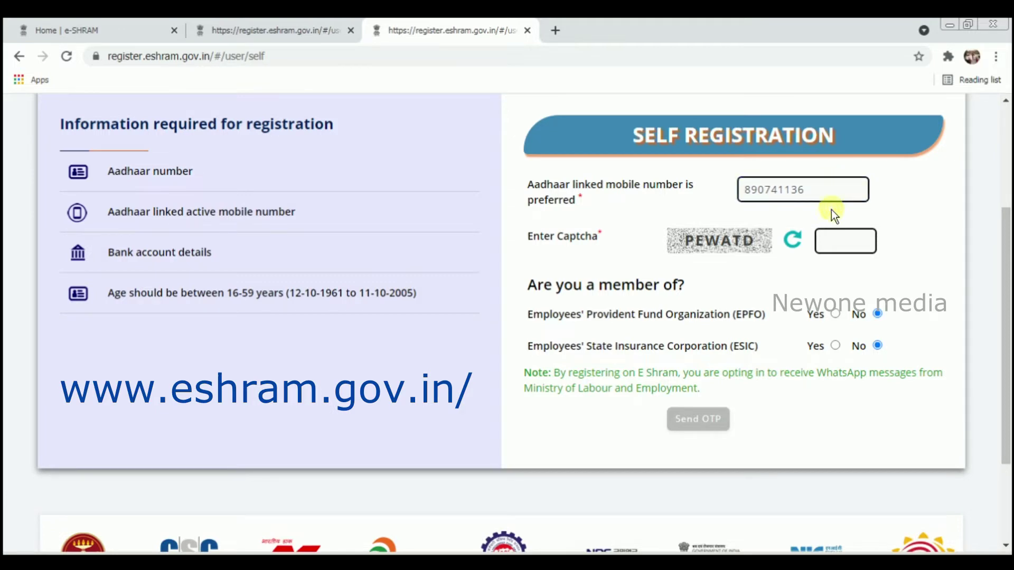
click(833, 234)
text(PEWATD)
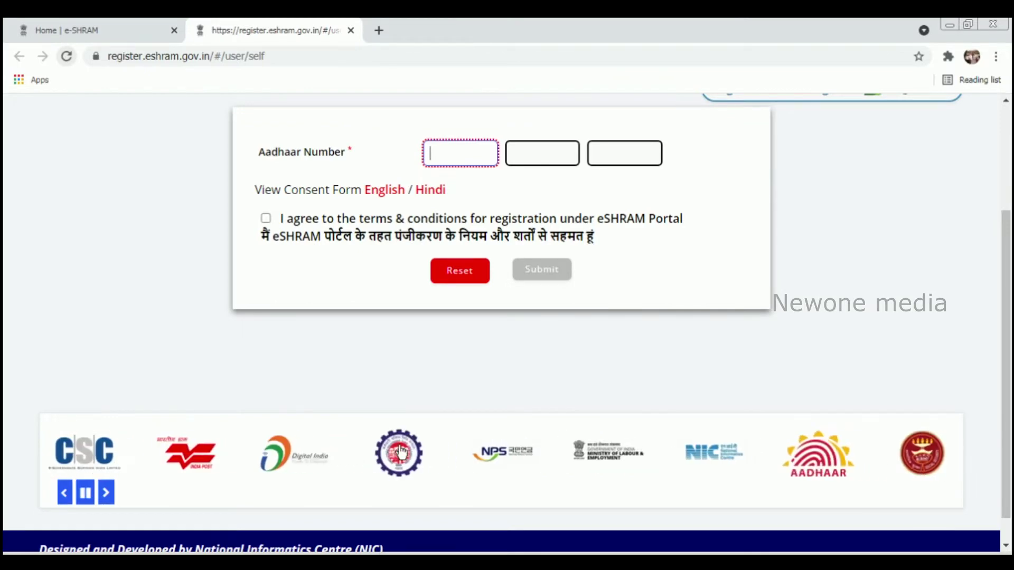
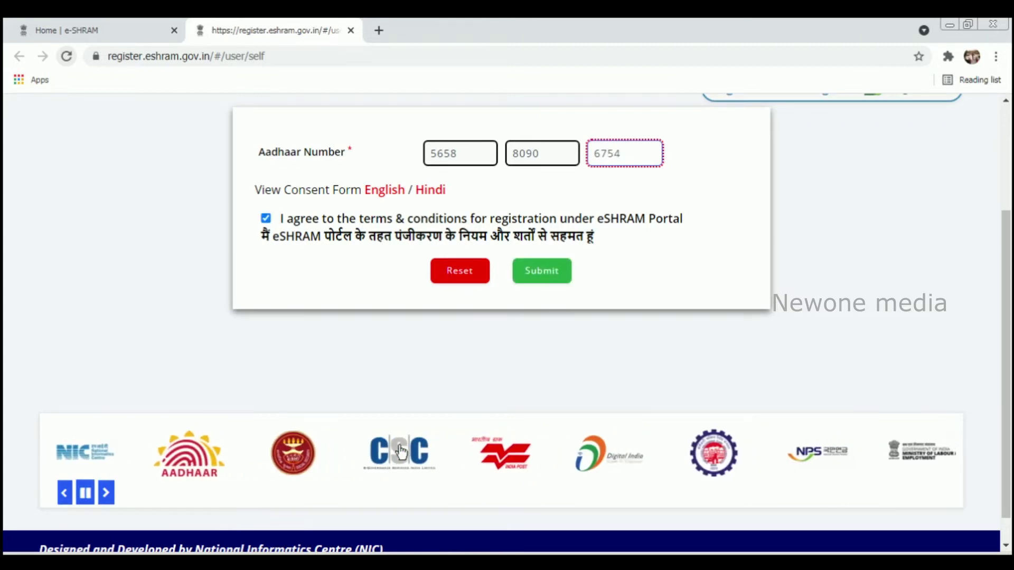
Enter the 12-digit Aadhaar number and submit it for OTP verification
click(561, 274)
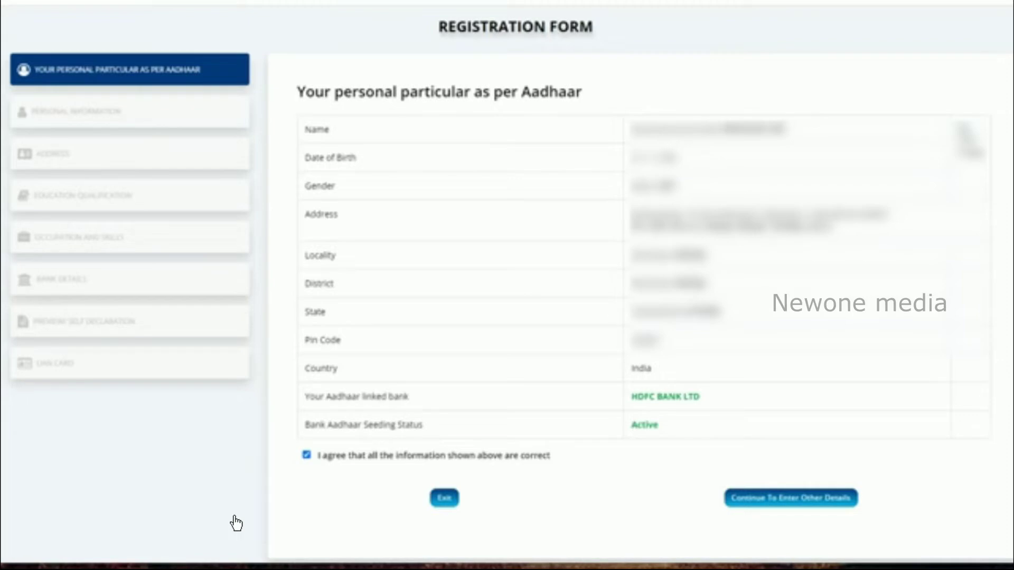
Open the Personal Information form, enter the email address and set marital status to Married
click(792, 499)
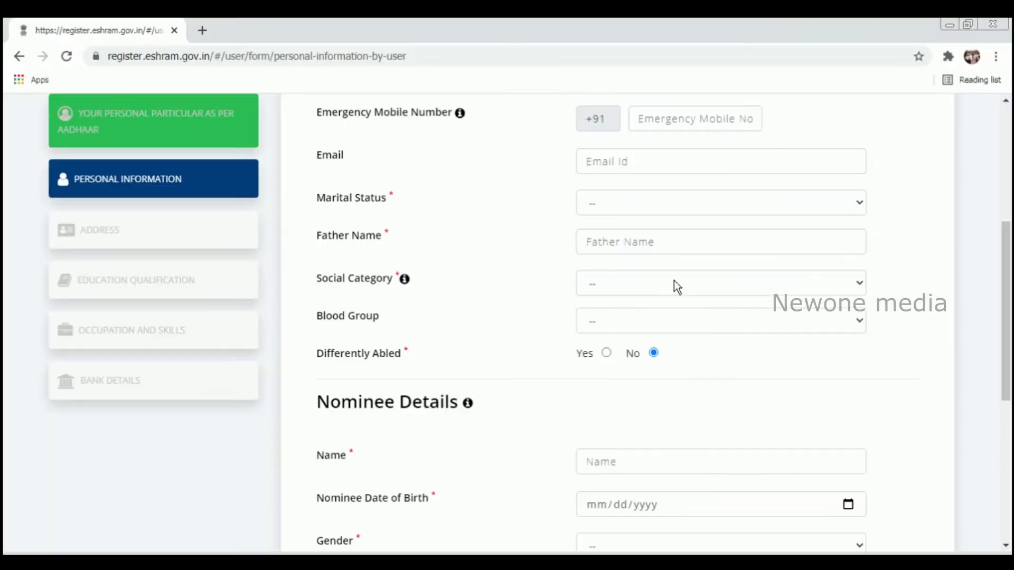
click(640, 162)
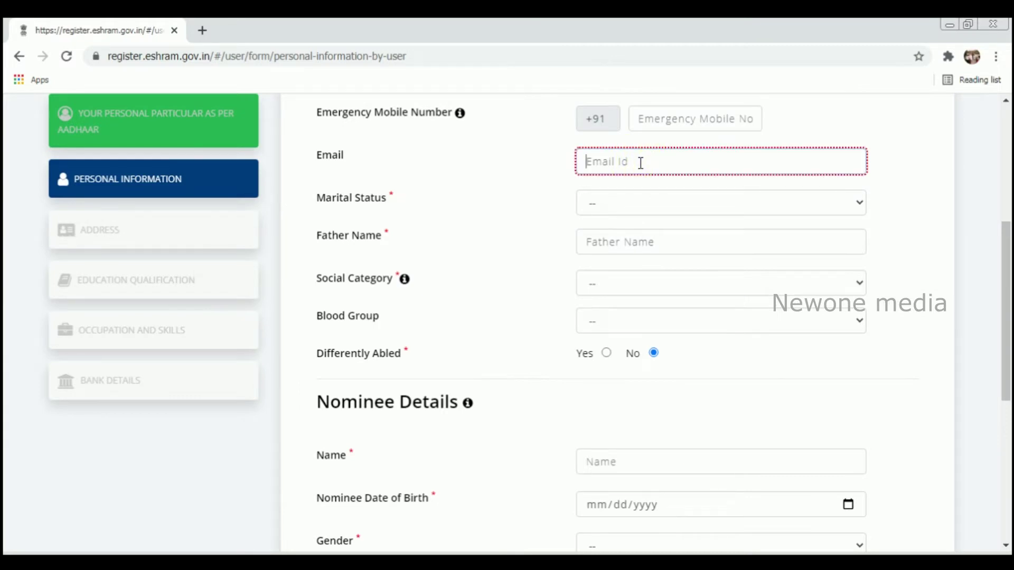
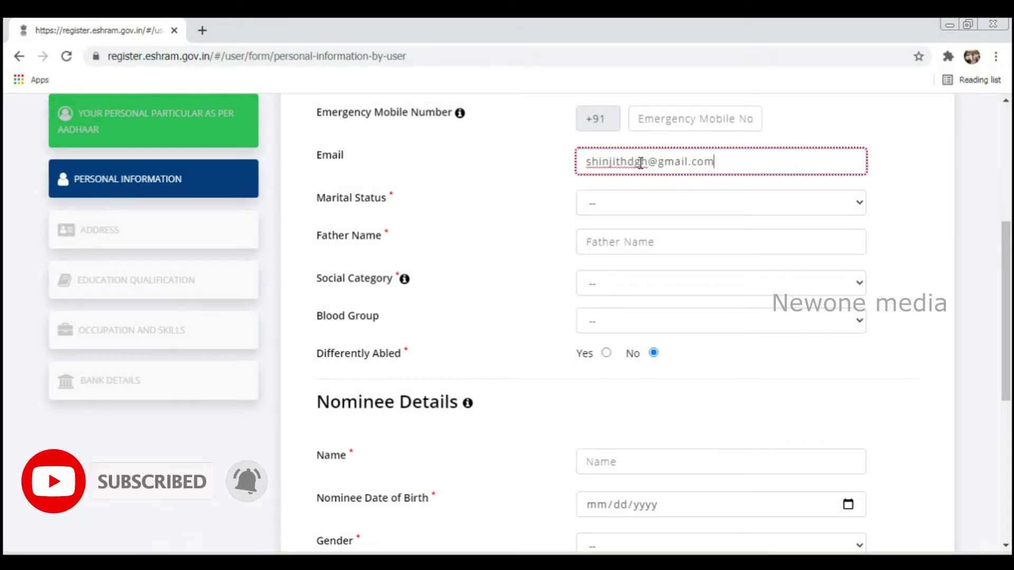
key(Tab)
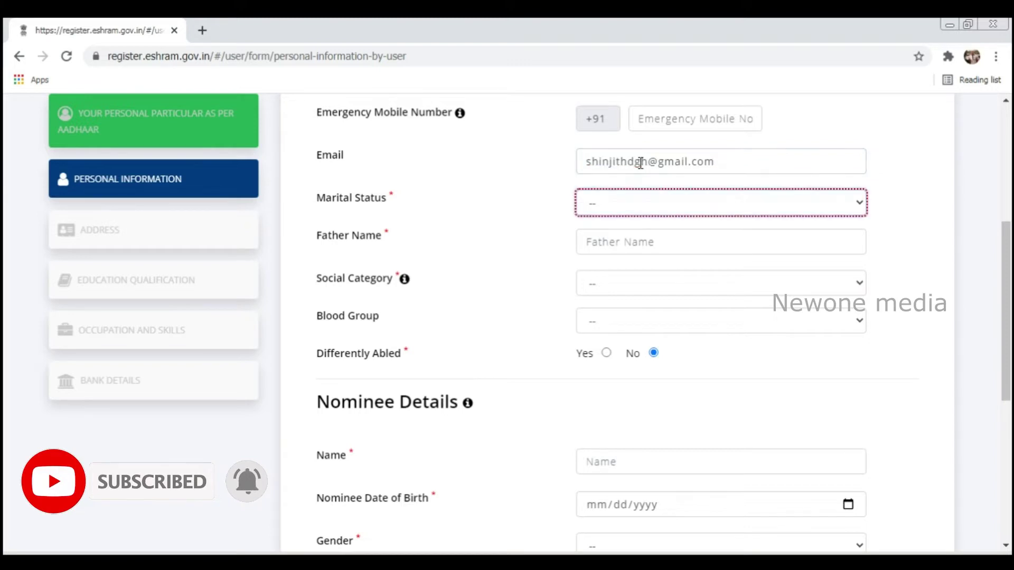
click(642, 211)
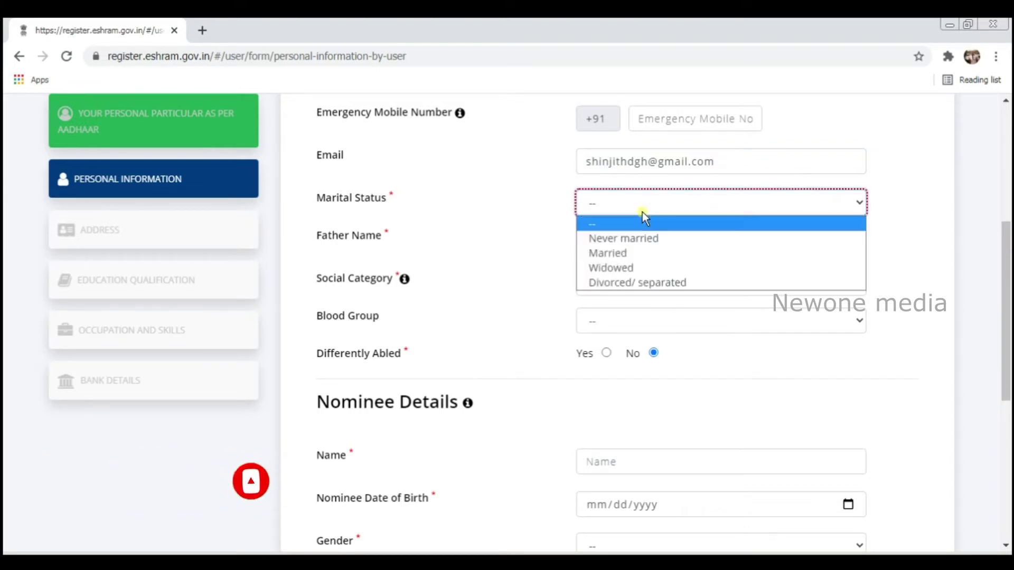
click(641, 252)
Enter the father's name, choose OBC social category and A- blood group
click(639, 244)
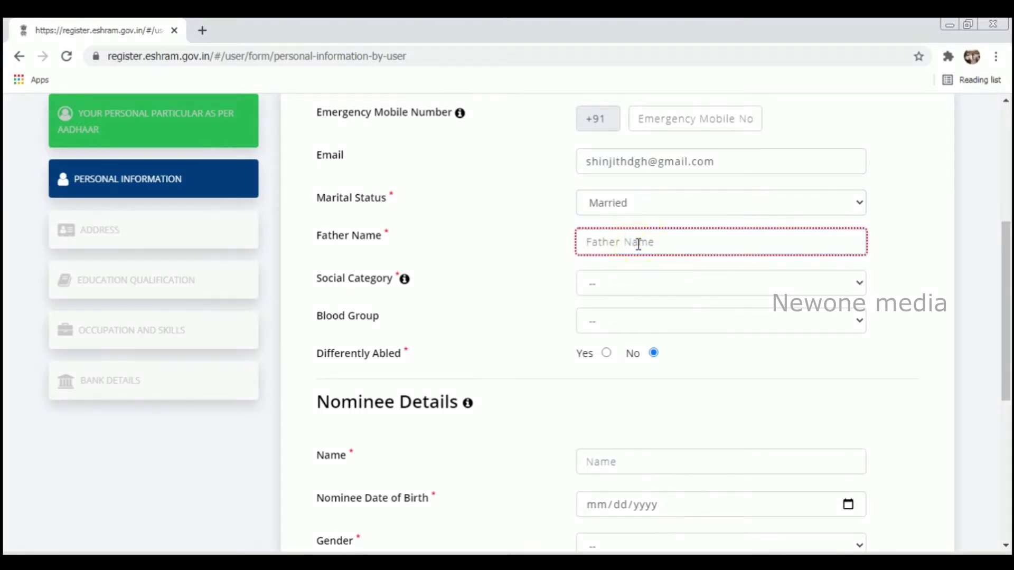
text(Sankaran H)
click(632, 281)
click(622, 347)
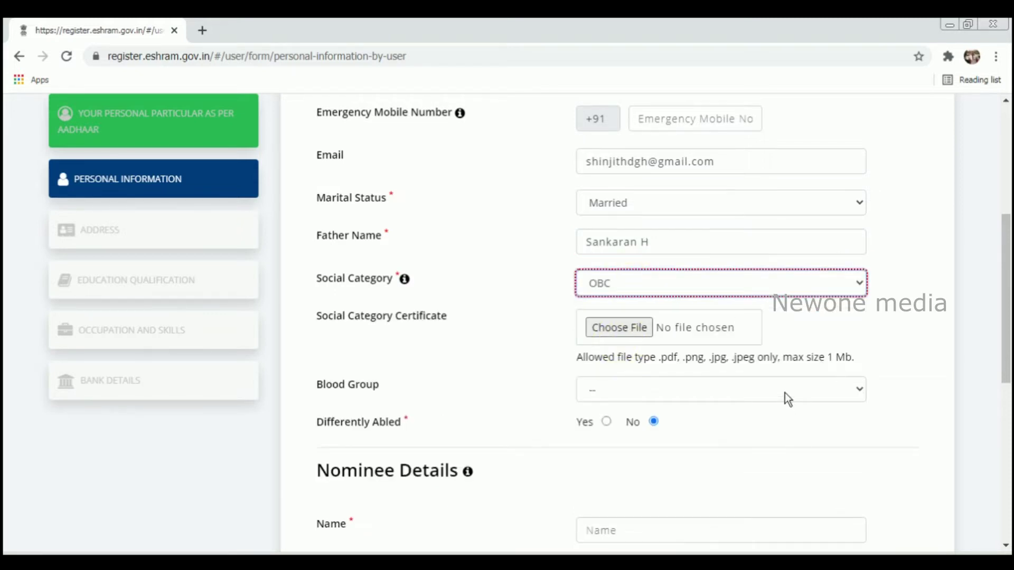
click(779, 399)
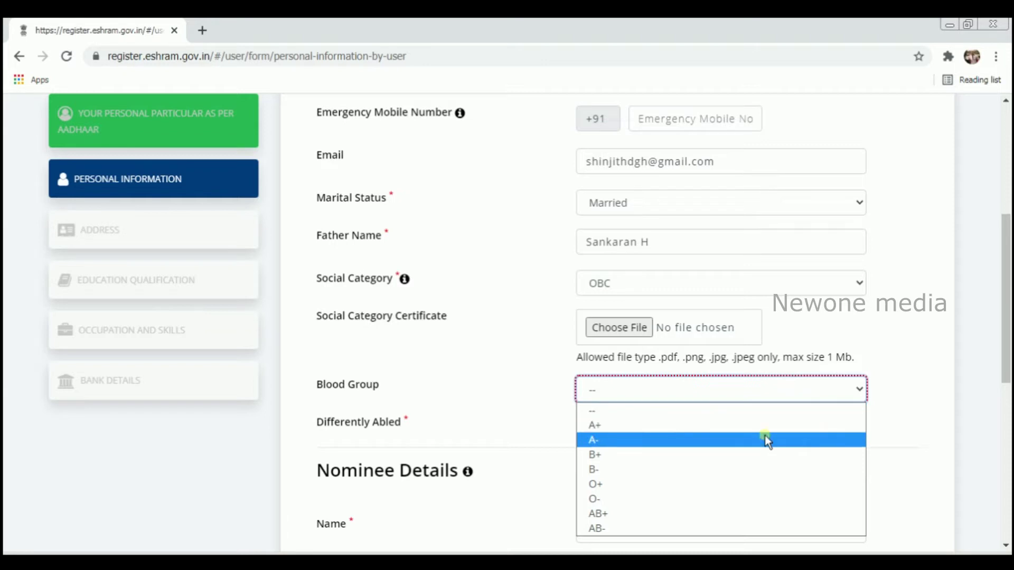
click(765, 436)
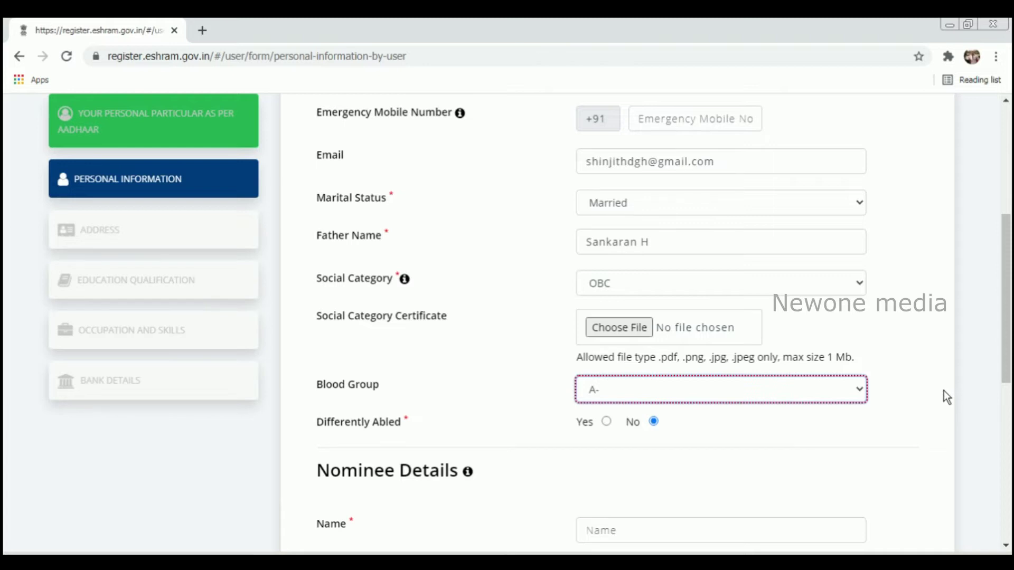
drag(1005, 335, 1009, 453)
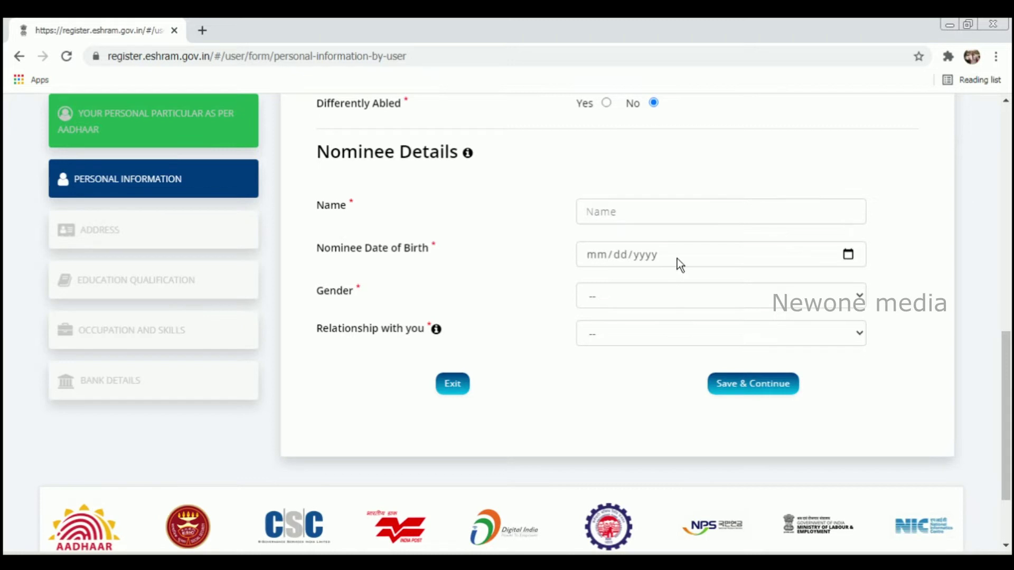
click(665, 206)
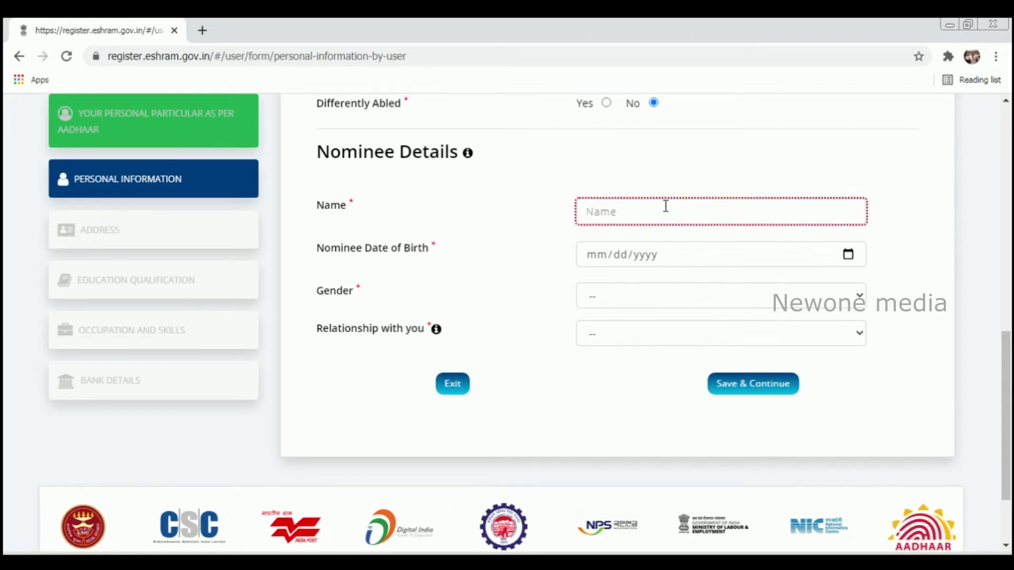
text(Saranya)
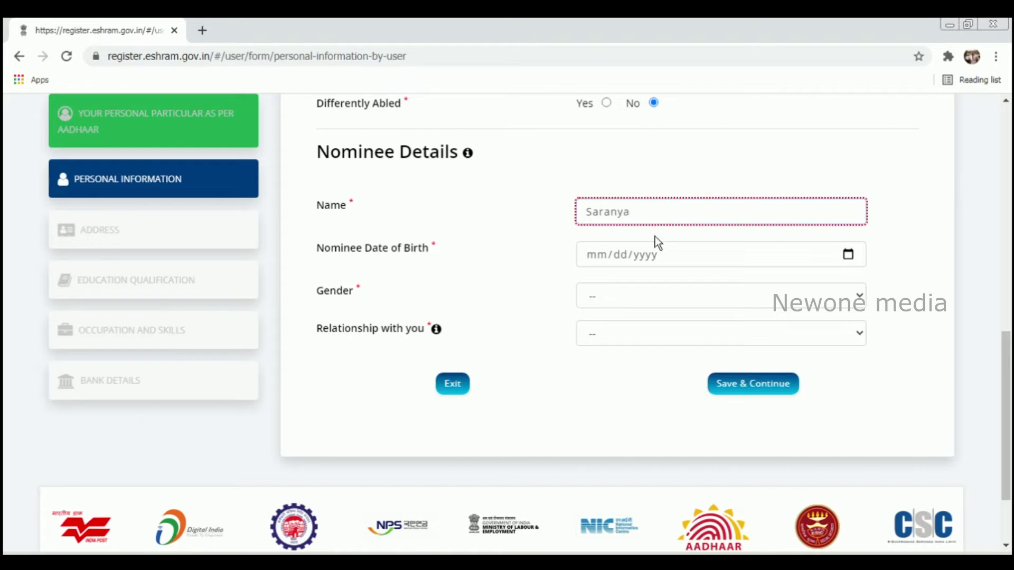
click(654, 257)
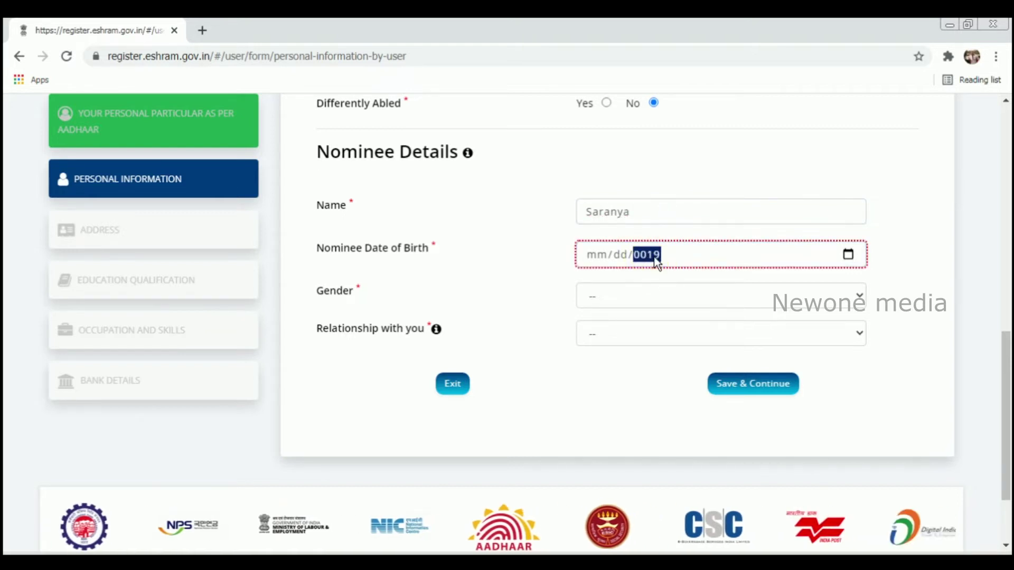
click(616, 252)
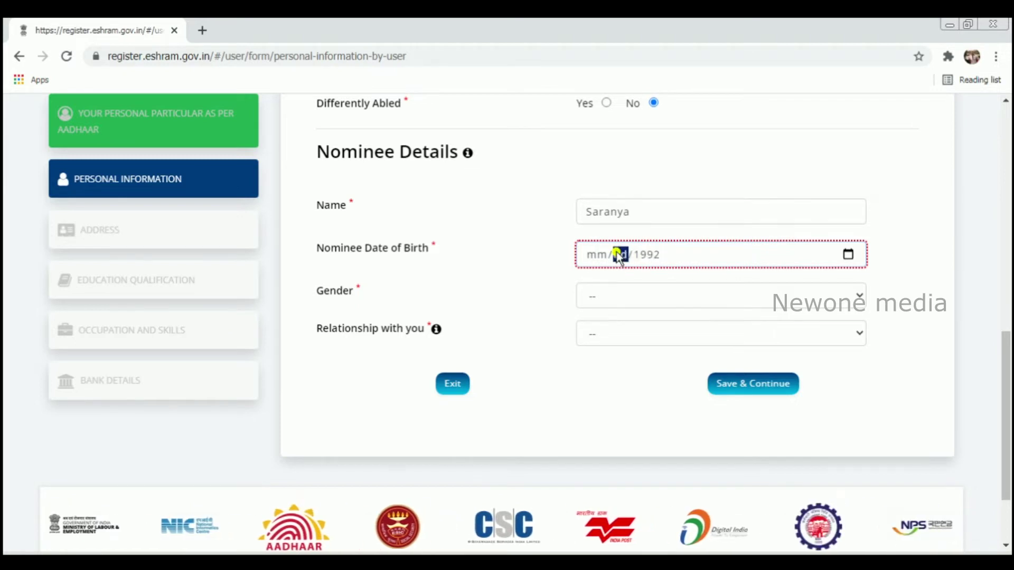
text(12)
click(594, 255)
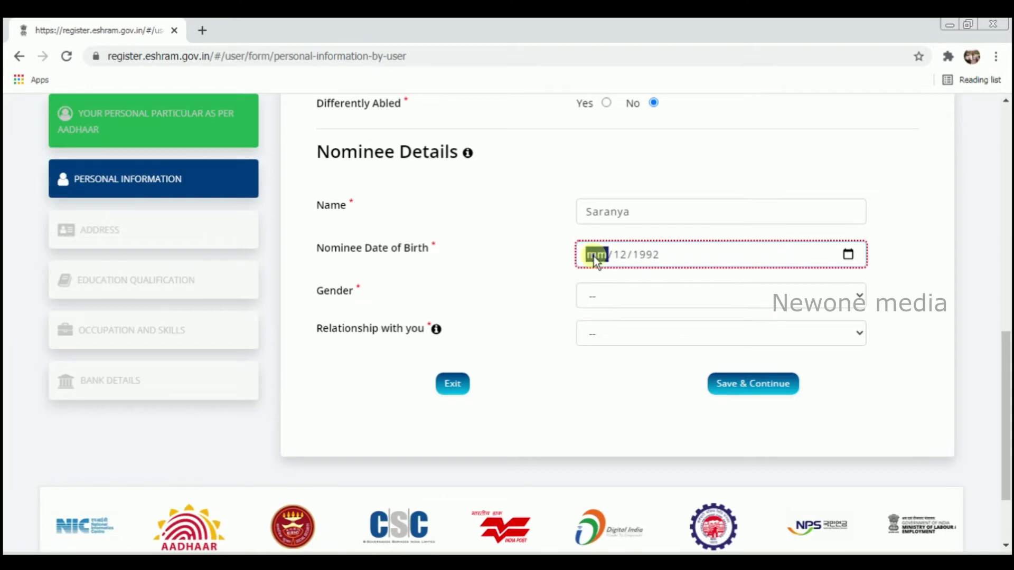
text(01)
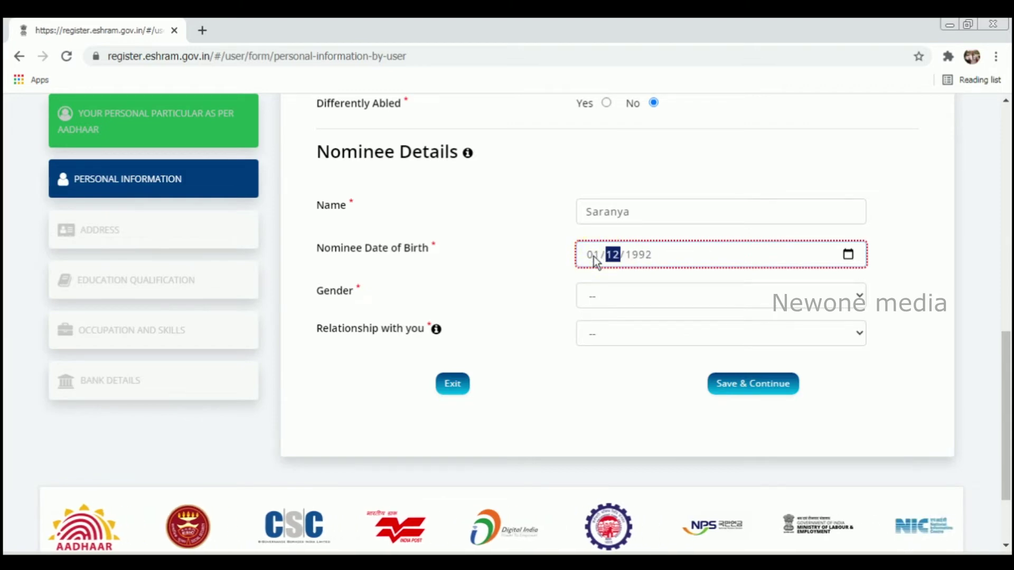
Set nominee gender to Female and relationship to Wife, then begin entering the address locality
click(594, 294)
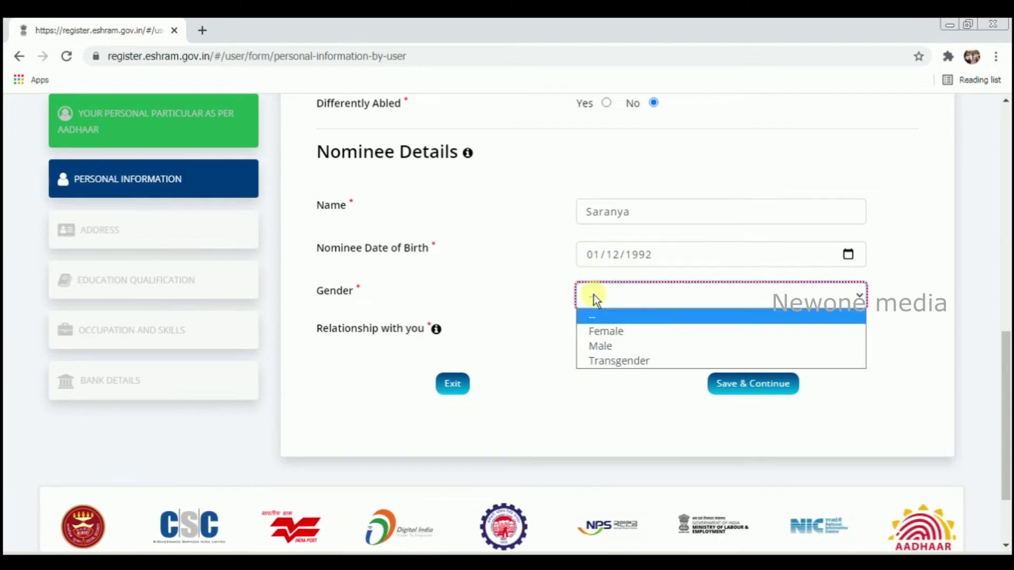
click(609, 330)
click(611, 335)
click(610, 370)
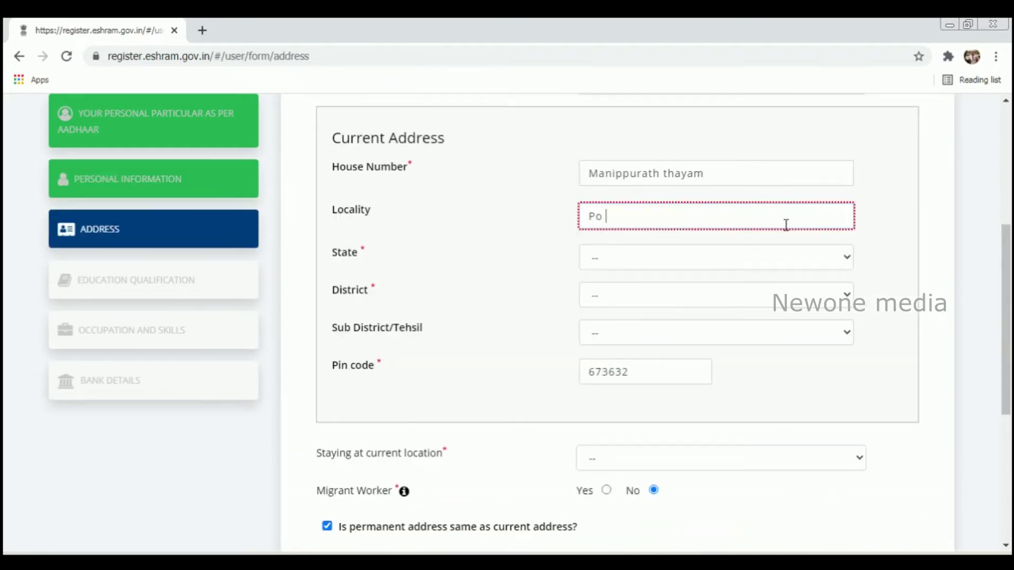
text(kondotty)
Set the current address state to KERALA and district to MALAPPURAM, checking sub-district and pin code
click(644, 258)
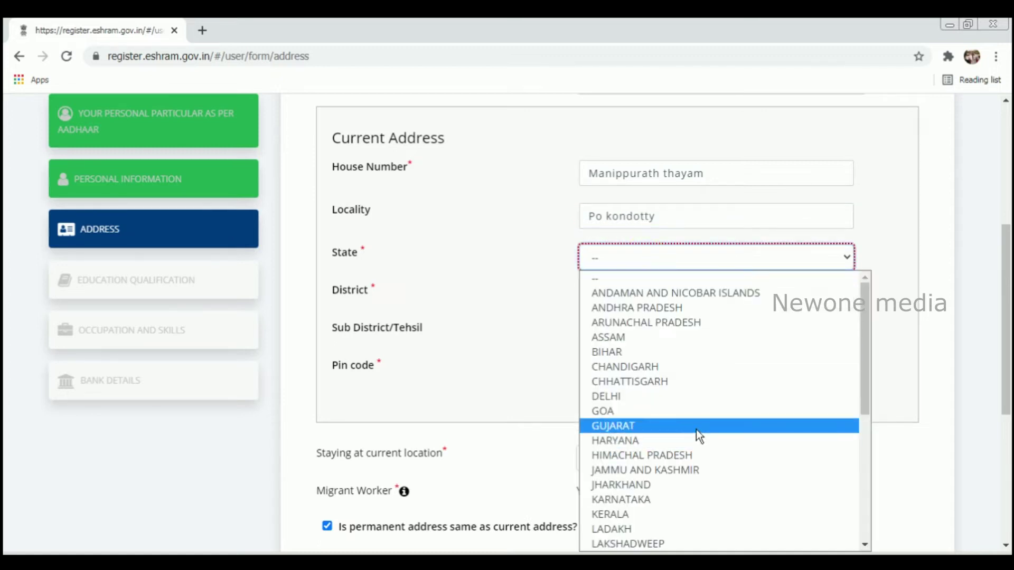
click(721, 514)
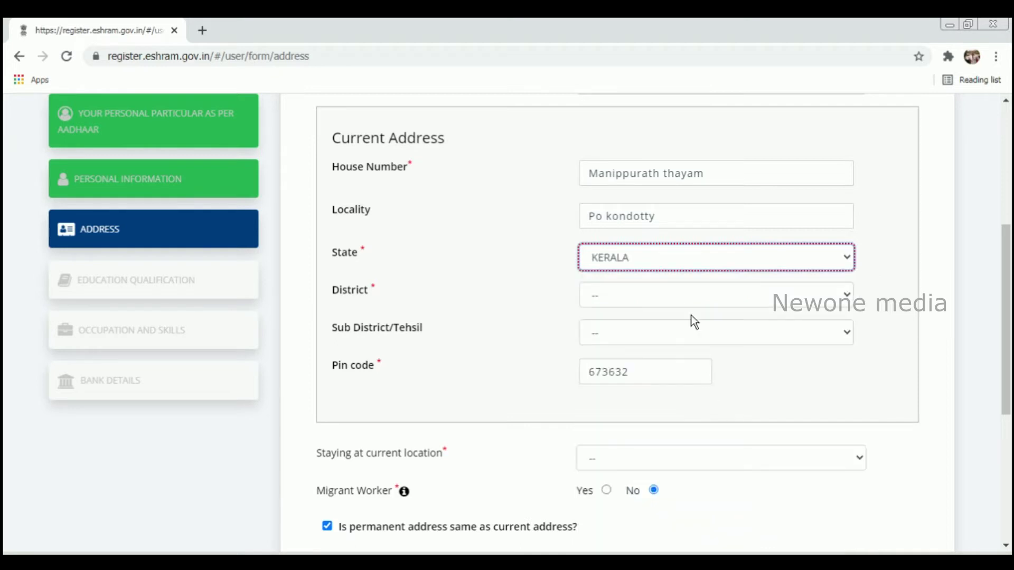
click(685, 296)
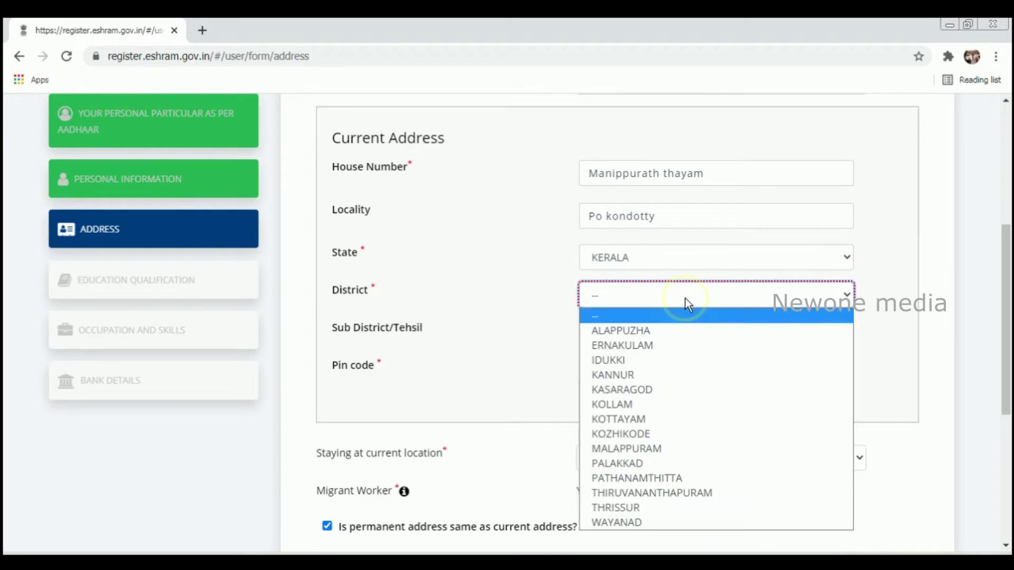
click(693, 445)
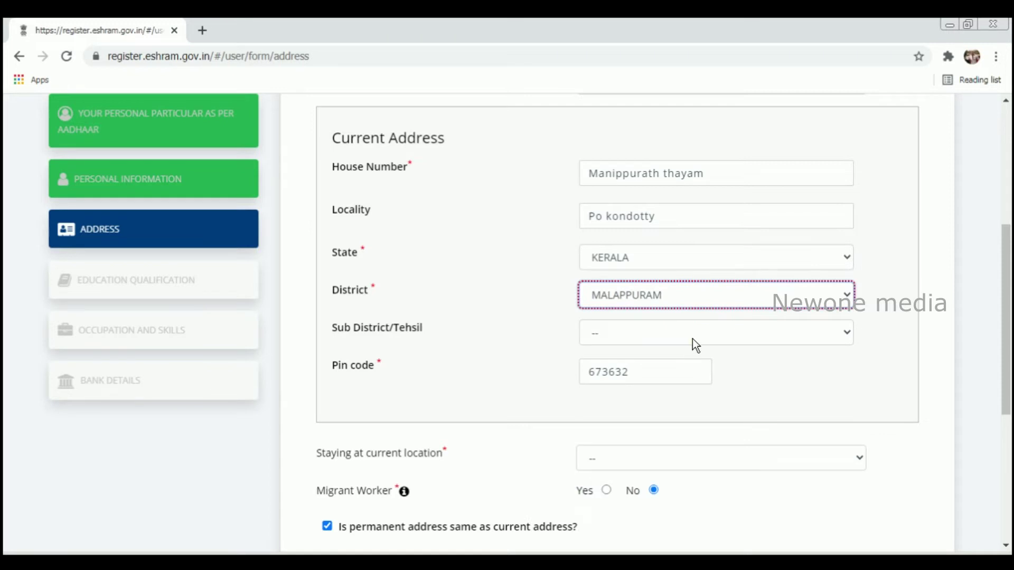
click(692, 339)
click(683, 376)
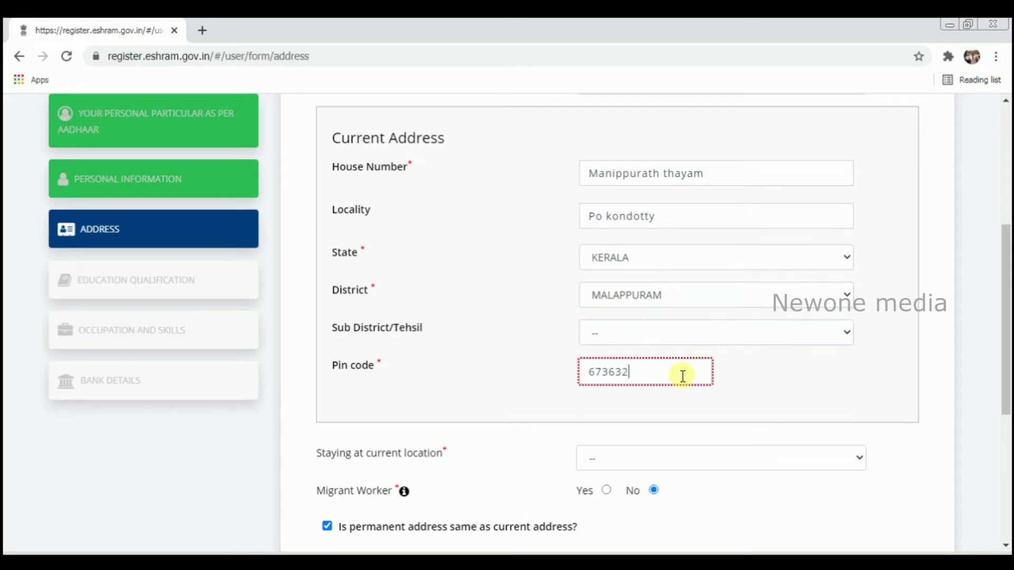
click(686, 334)
click(759, 397)
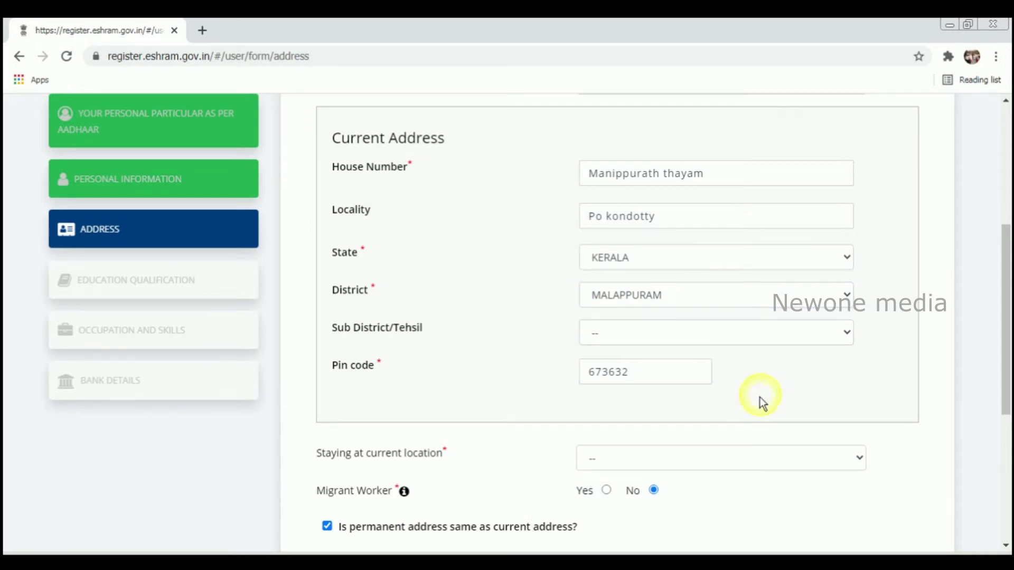
click(652, 376)
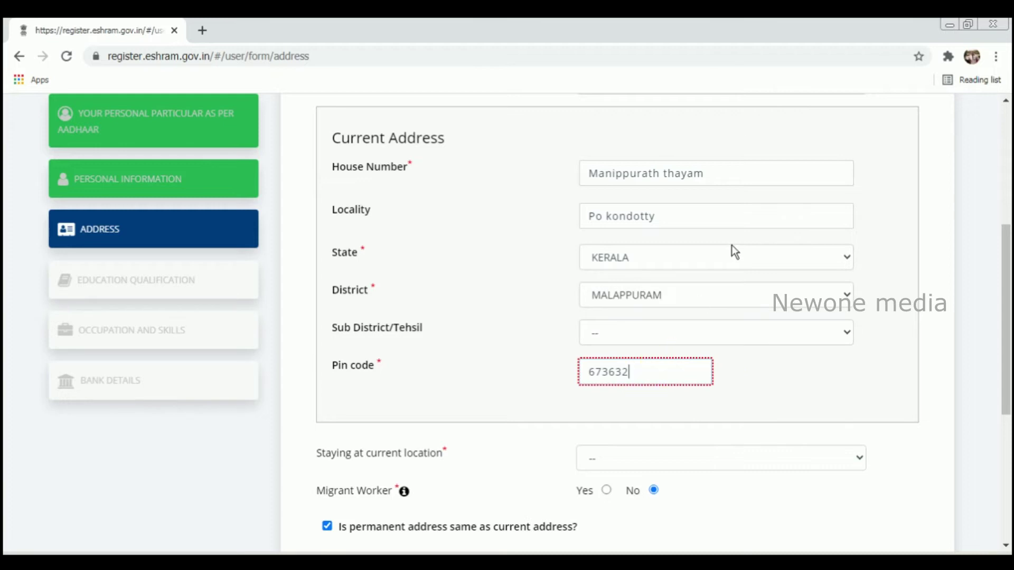
drag(1007, 298, 901, 217)
Set home state to KERALA and stay duration at current location to More than 25 years
click(811, 225)
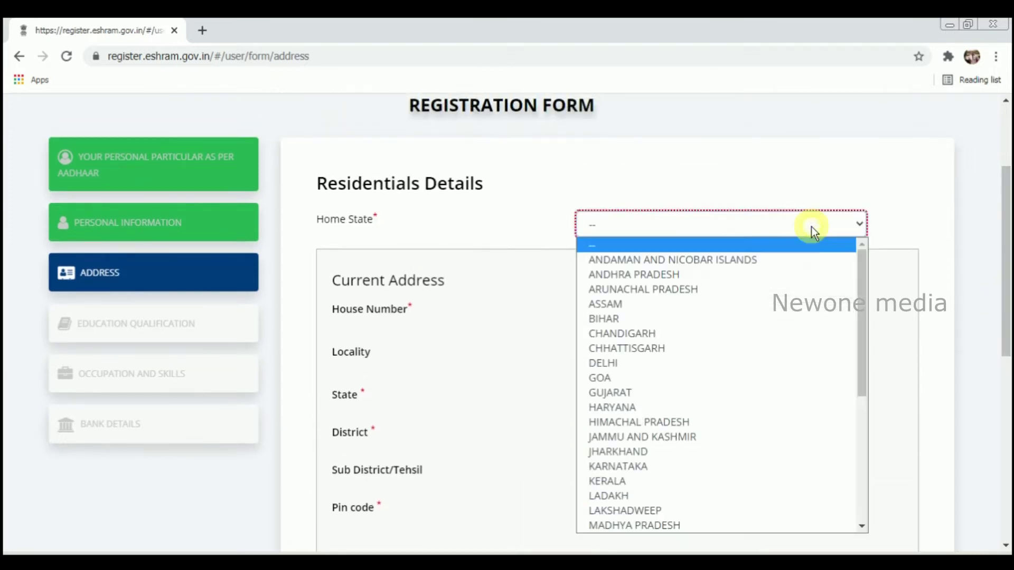
click(718, 479)
drag(1006, 266, 1007, 355)
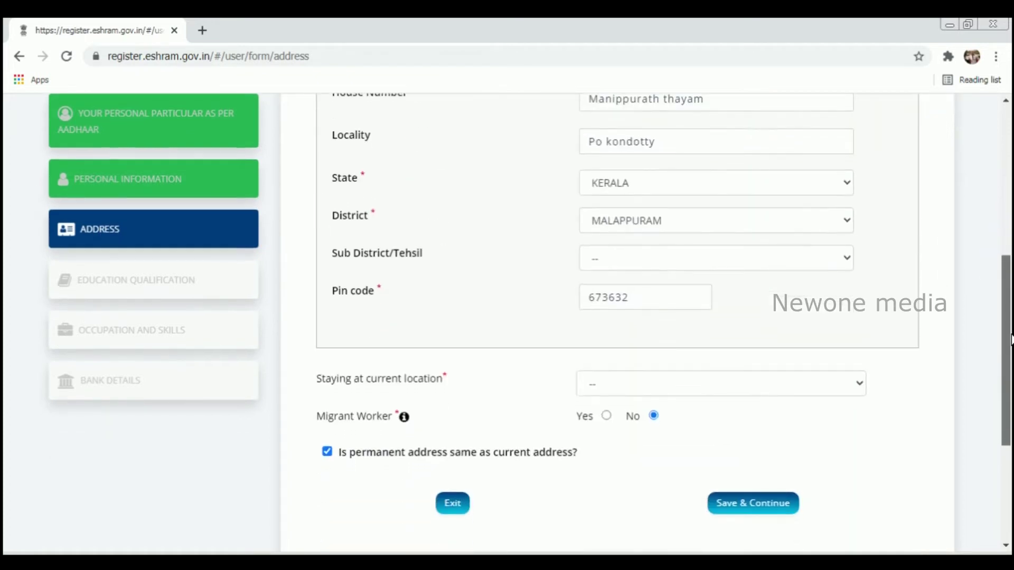
click(660, 393)
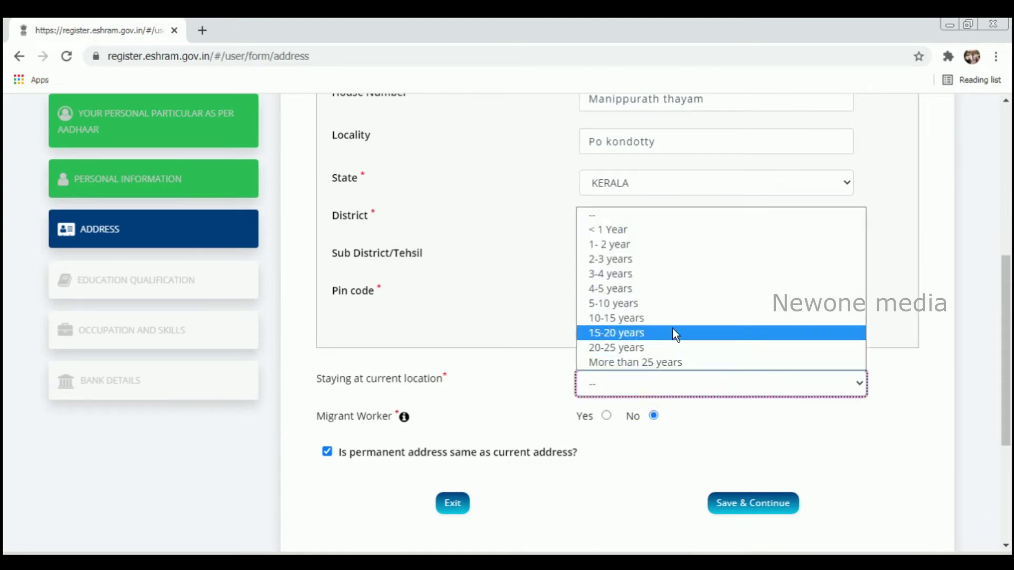
click(673, 348)
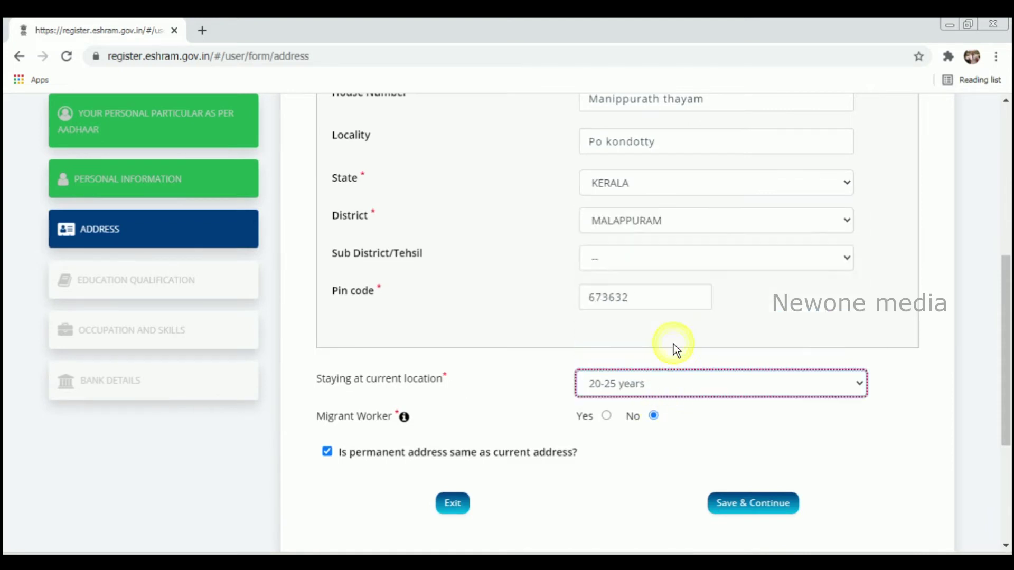
click(736, 385)
click(728, 364)
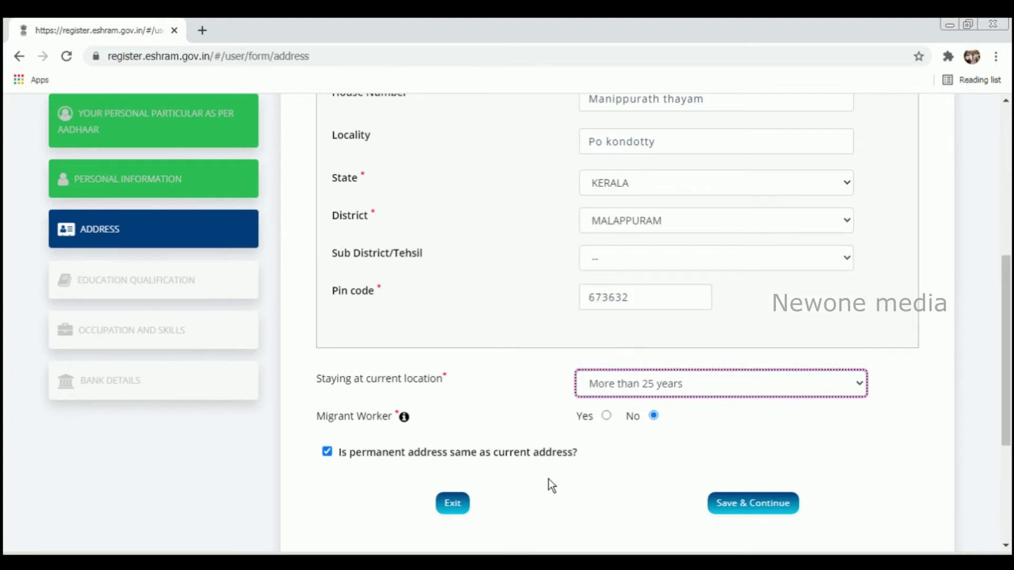
mouse_move(1006, 441)
mouse_down()
mouse_move(1004, 407)
mouse_move(1010, 428)
mouse_up()
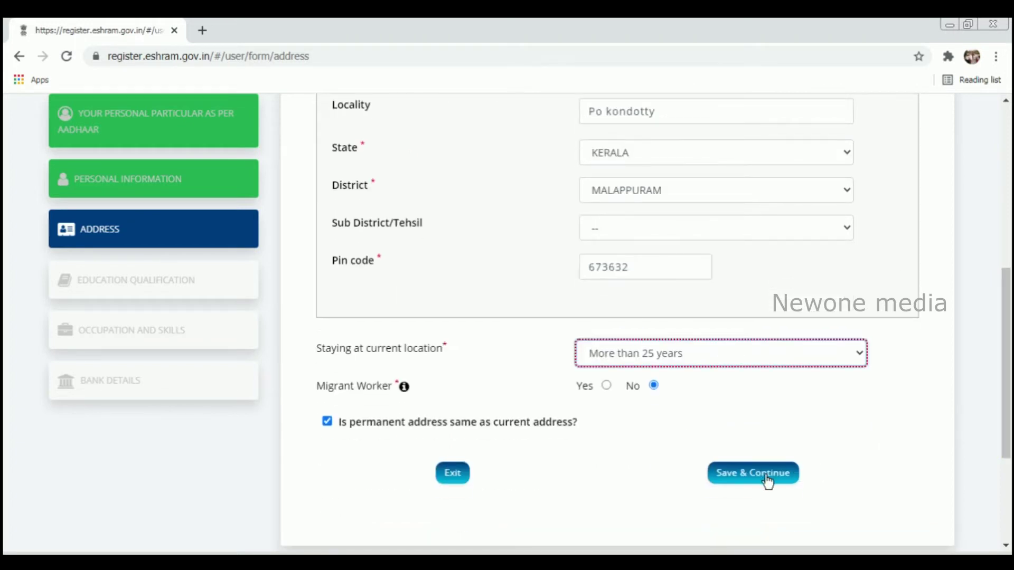
click(1007, 401)
drag(1007, 401, 1007, 300)
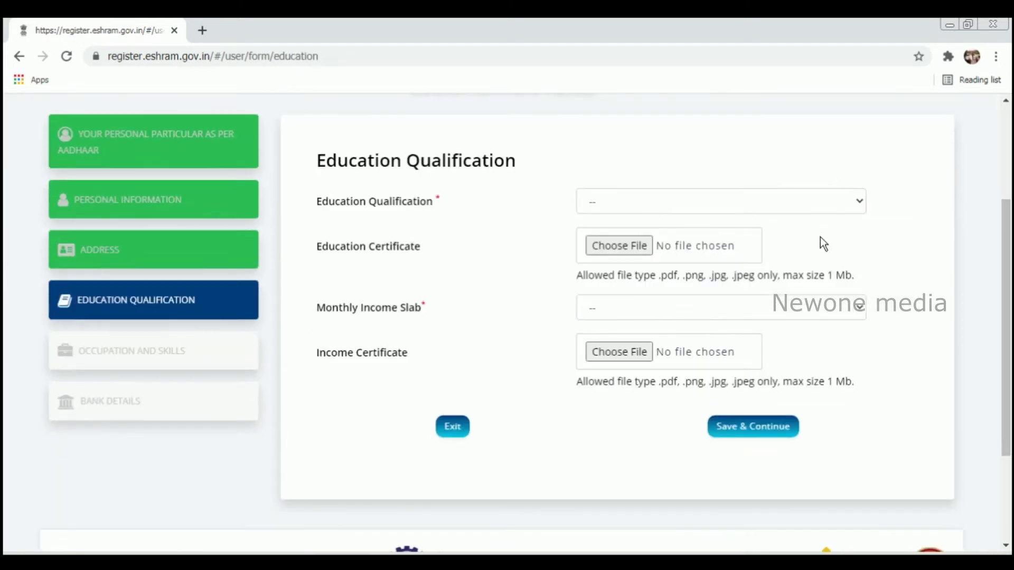
click(823, 201)
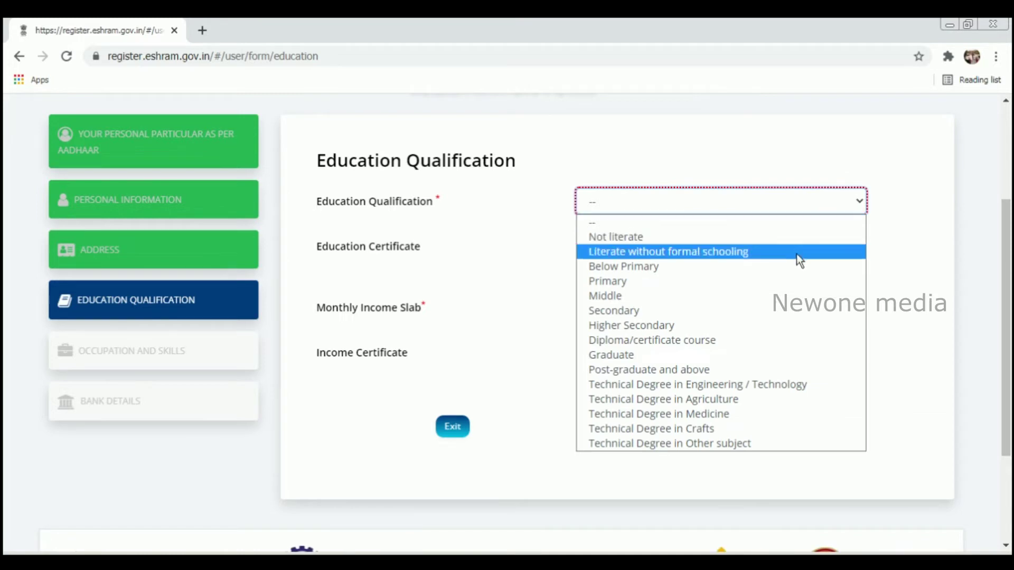
Choose Secondary education and the 10000 & Below income slab, then save and continue
click(771, 317)
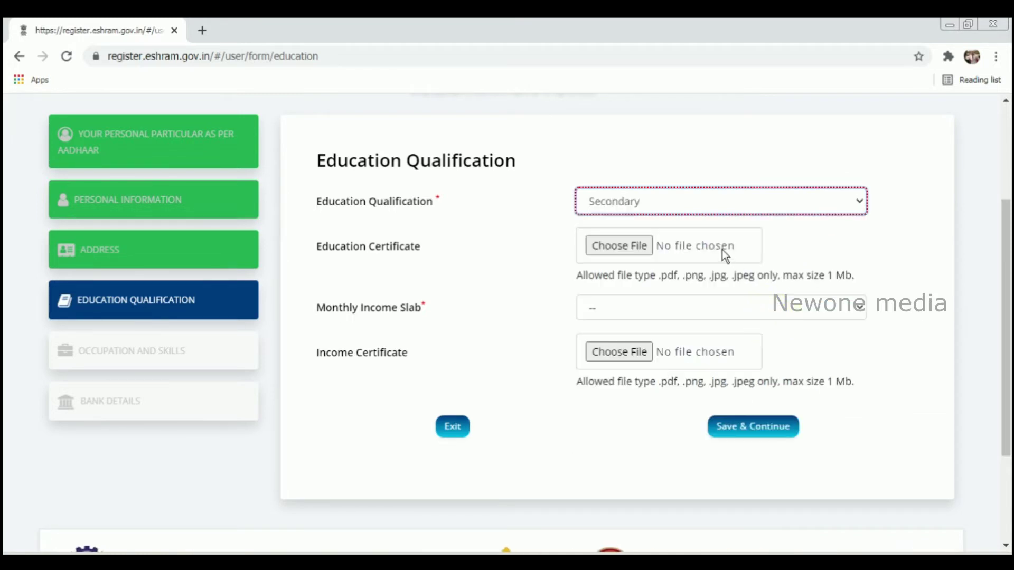
click(700, 316)
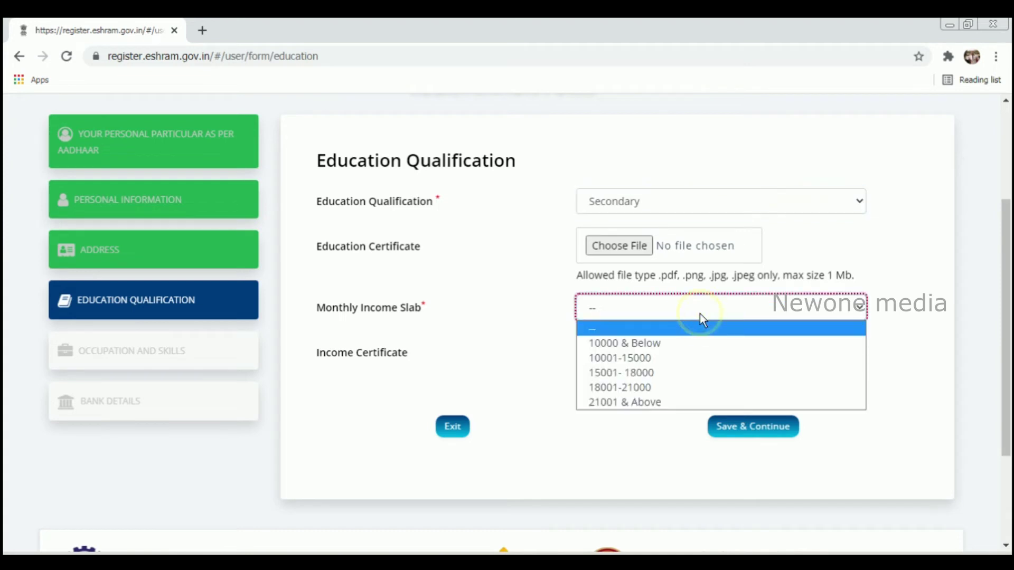
click(692, 342)
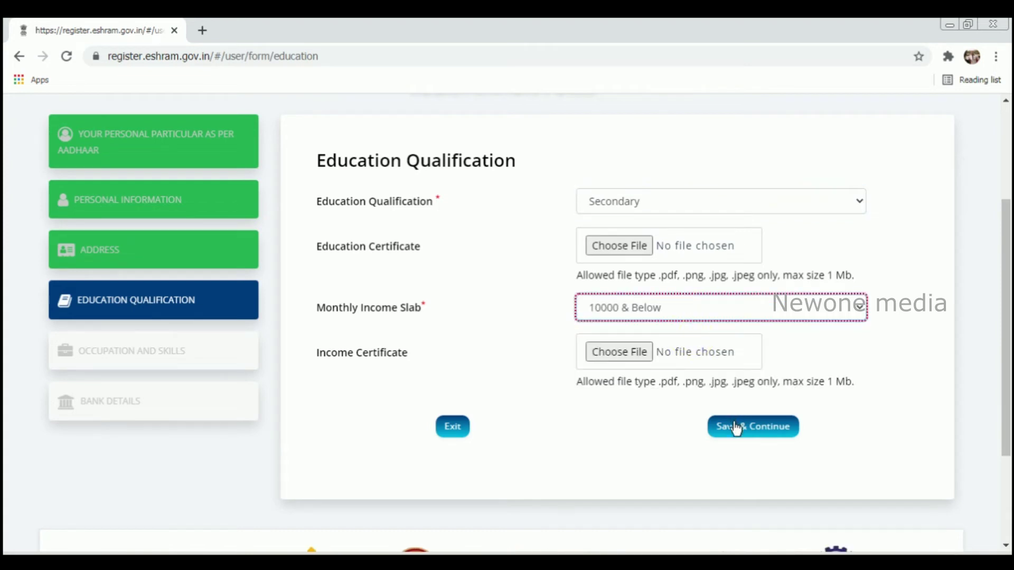
click(735, 426)
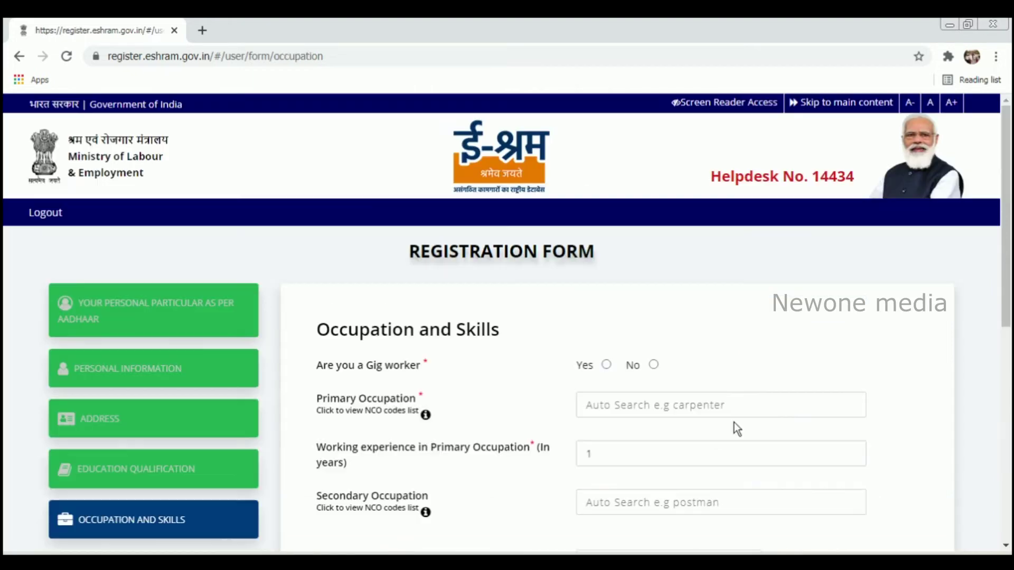
Try searching 'Auto' for primary occupation, then open the NCO codes list in a new tab
drag(1006, 234, 1006, 305)
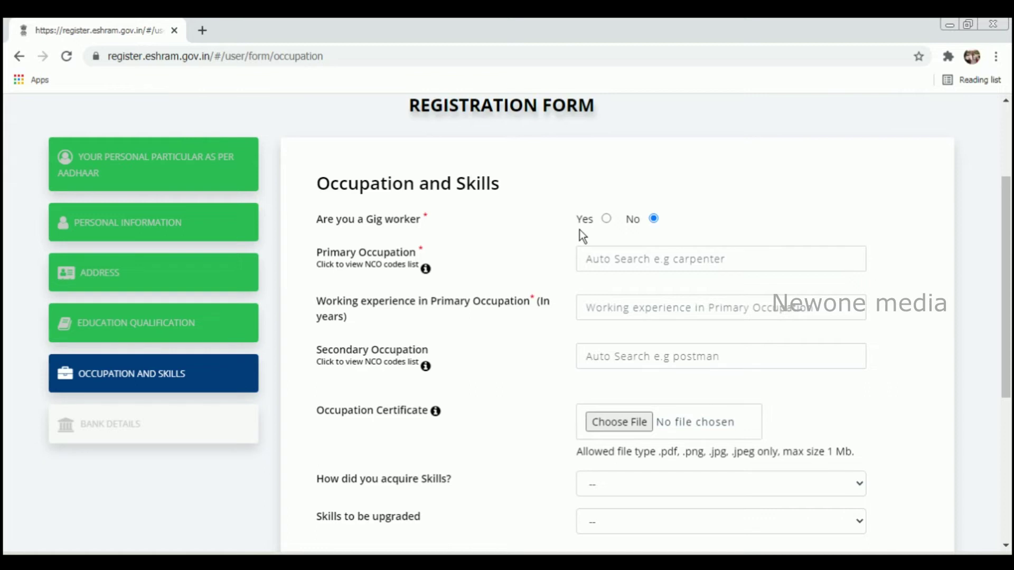
click(591, 257)
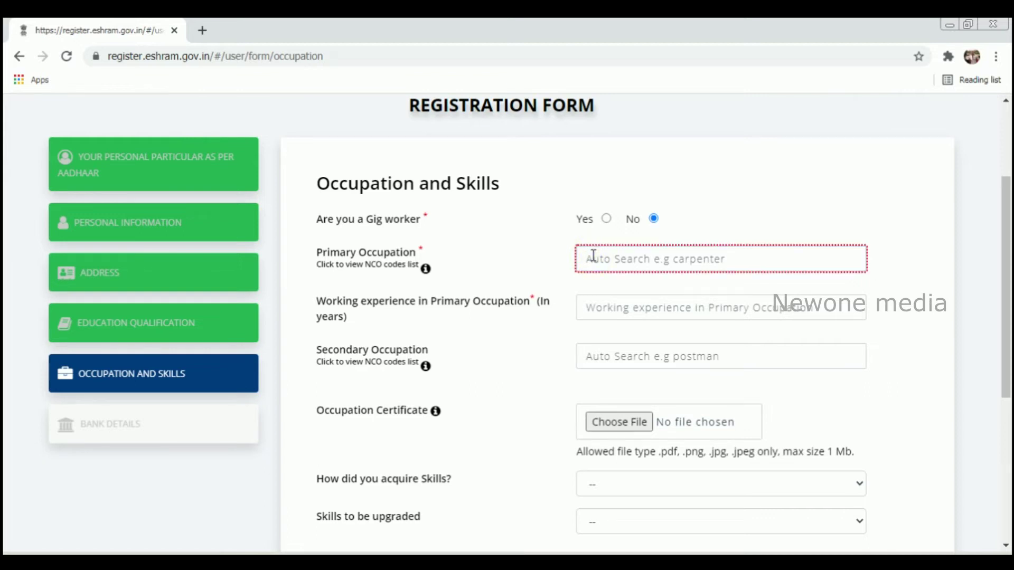
text(Auto)
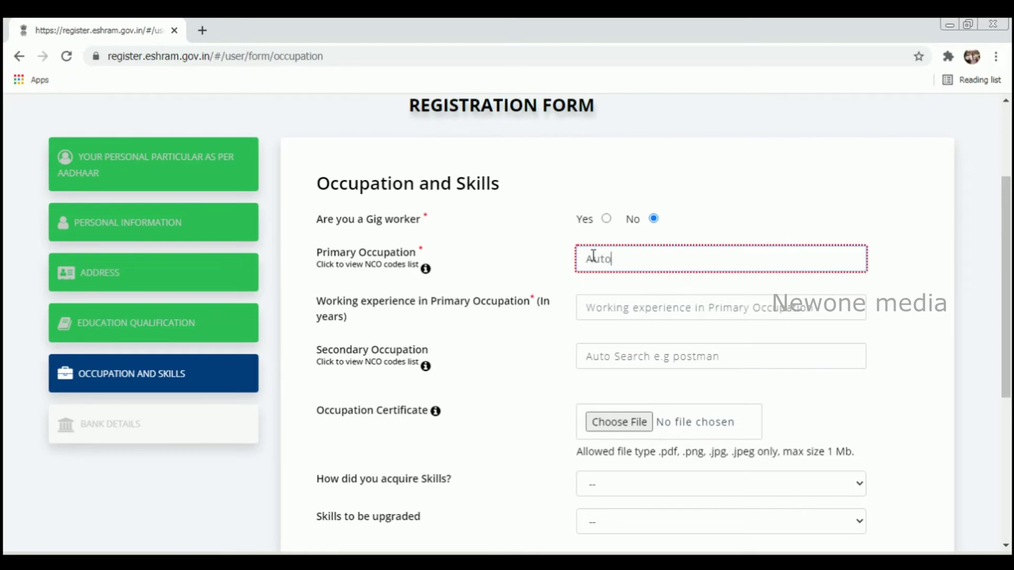
key(BackSpace)
key(BackSpace)
key(BackSpace)
key(BackSpace)
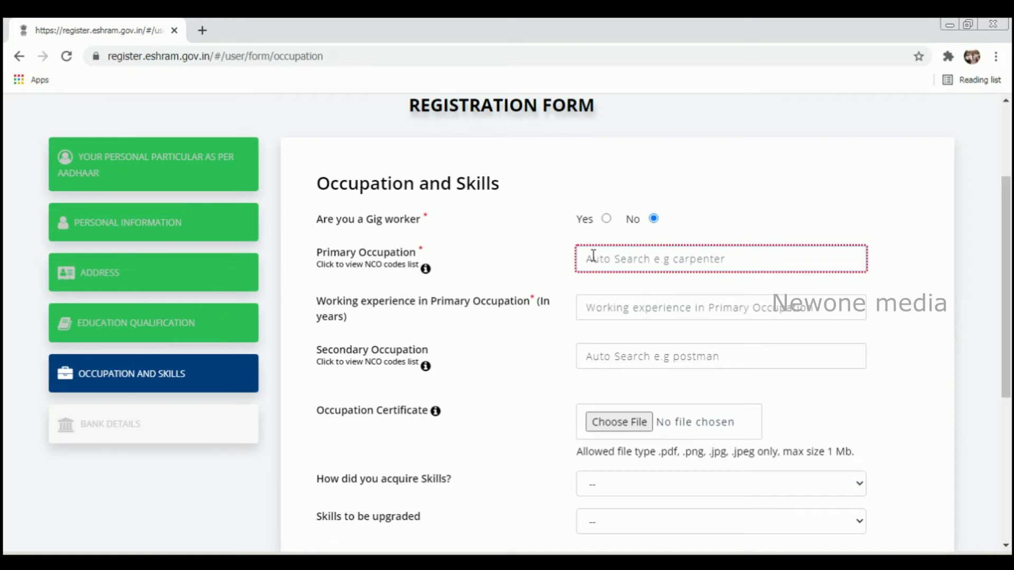
mouse_move(425, 270)
click(425, 270)
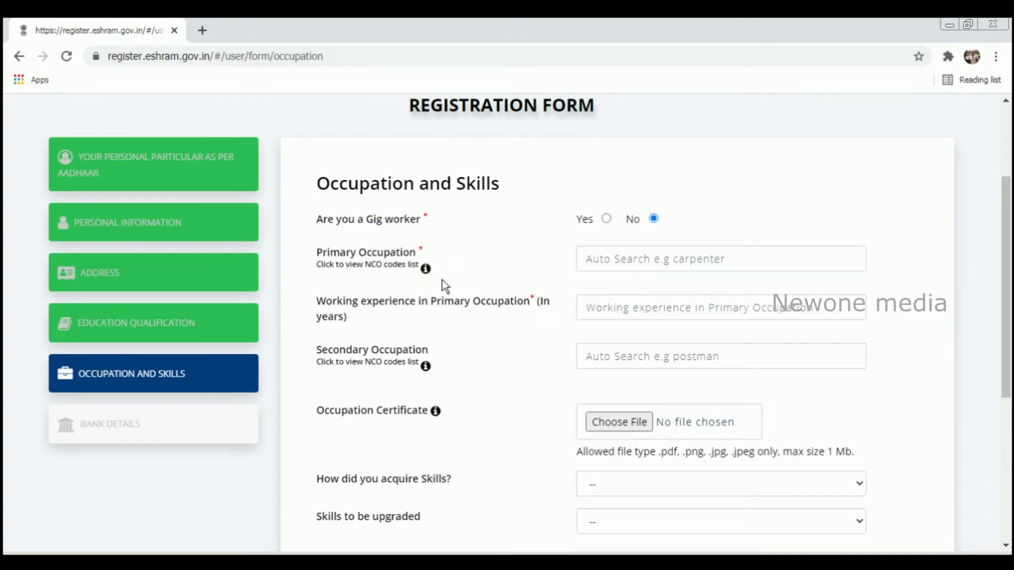
mouse_move(425, 270)
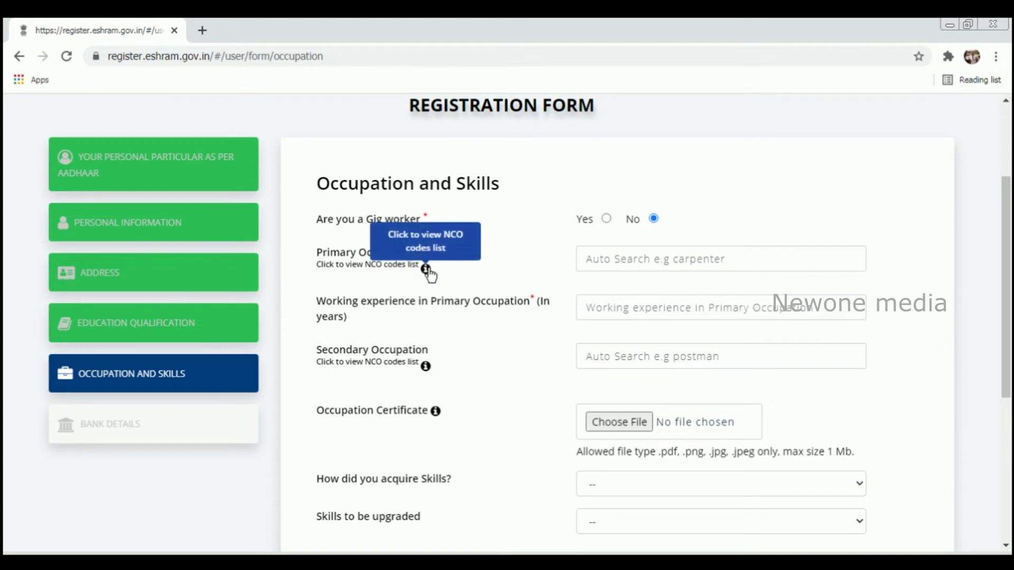
click(430, 242)
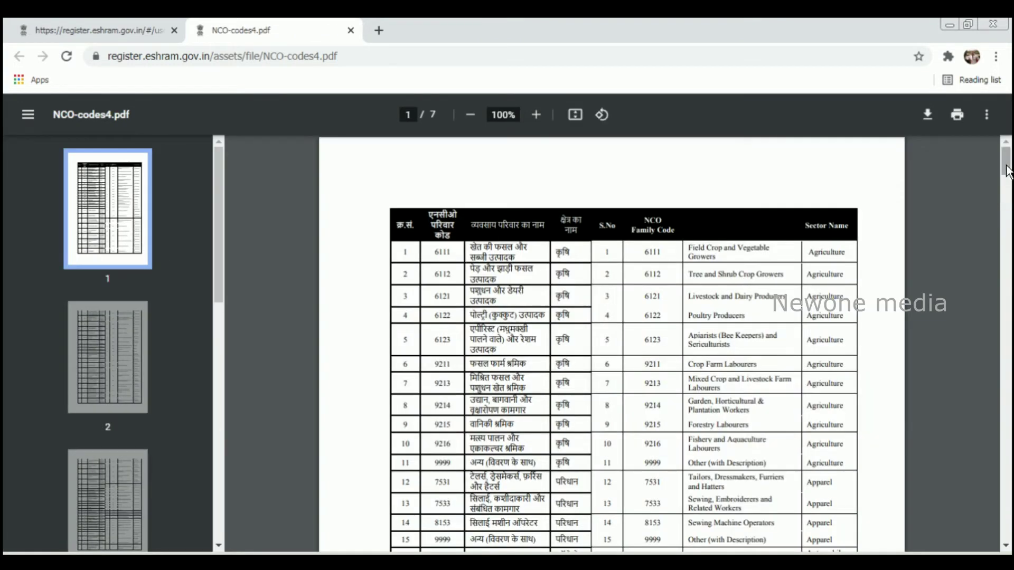
Scroll through NCO-codes4.pdf past the driver entries into page 2
scroll(1007, 163, down, 2)
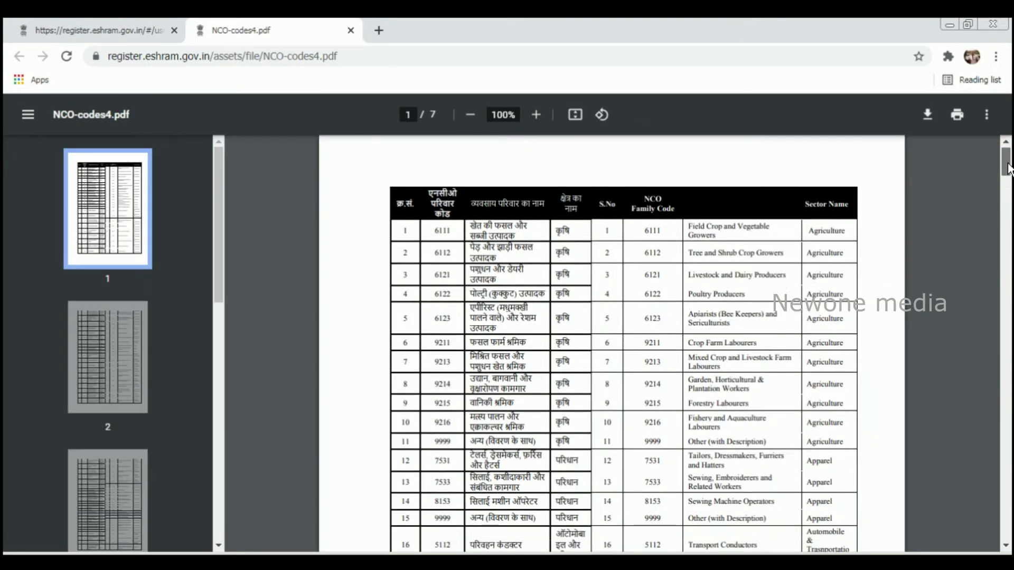
scroll(1007, 168, down, 2)
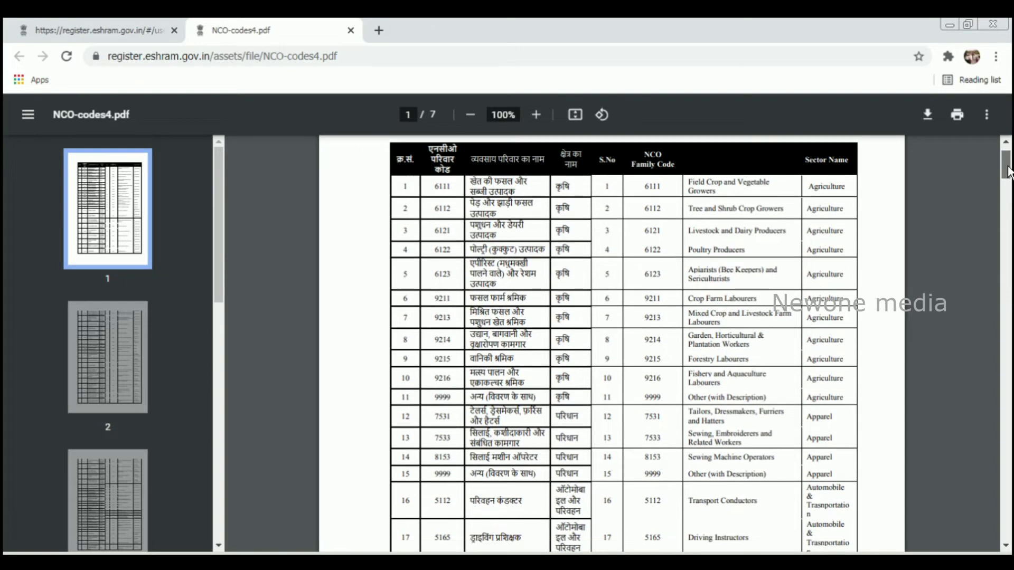
scroll(1009, 171, down, 1)
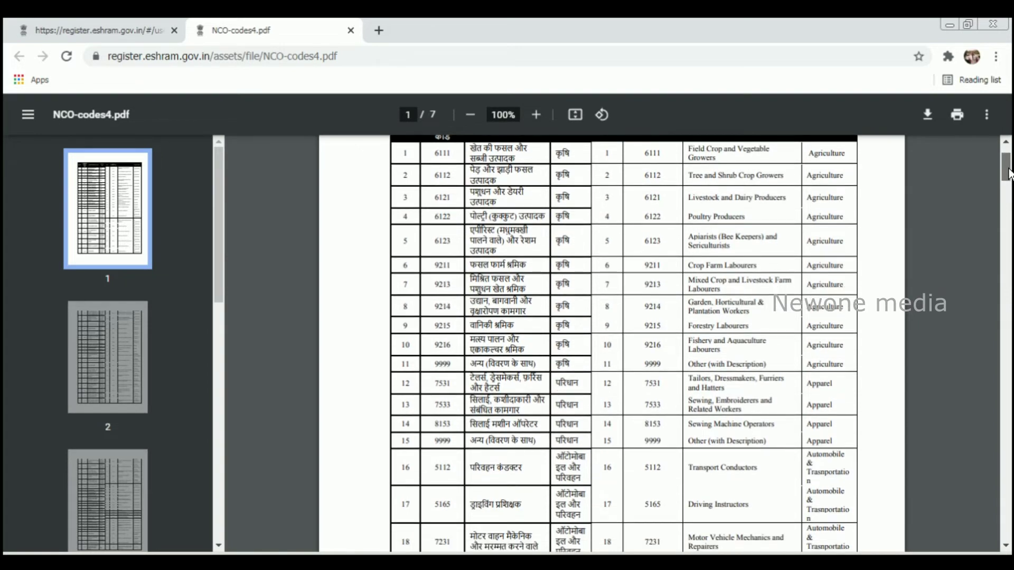
scroll(1008, 174, down, 1)
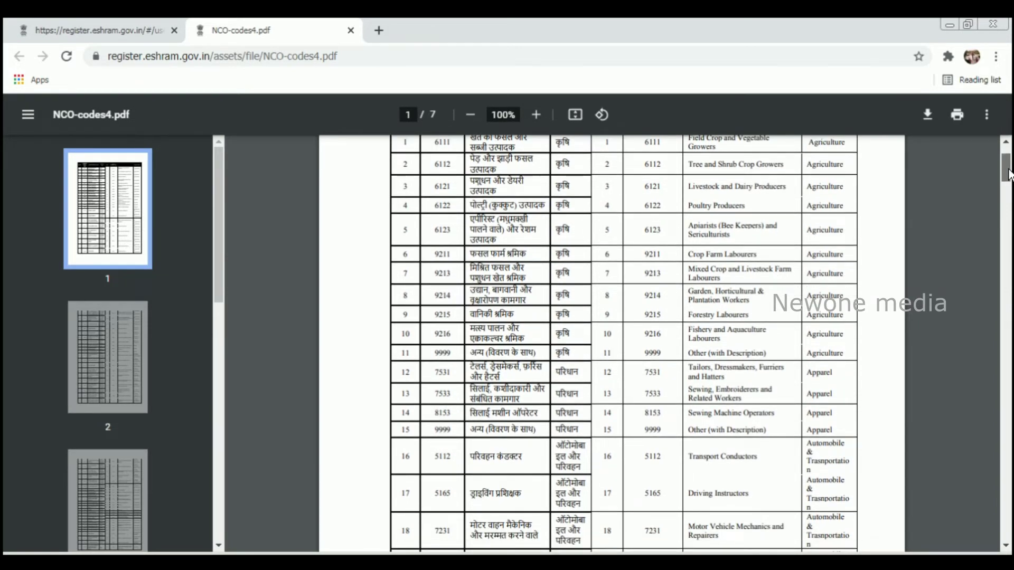
scroll(1009, 174, down, 1)
scroll(1009, 177, down, 3)
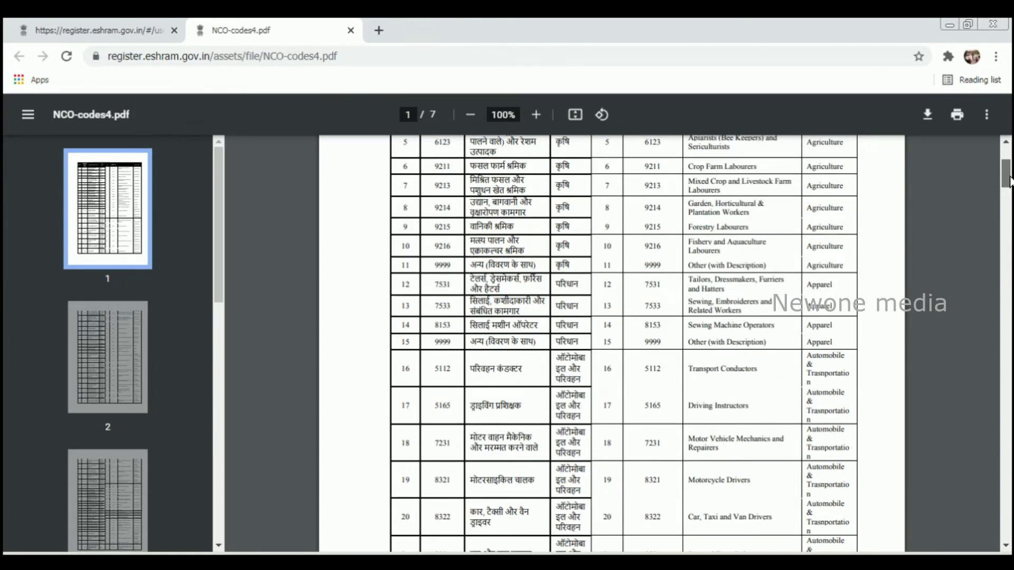
scroll(1009, 180, down, 1)
scroll(1009, 182, down, 3)
scroll(1009, 186, down, 2)
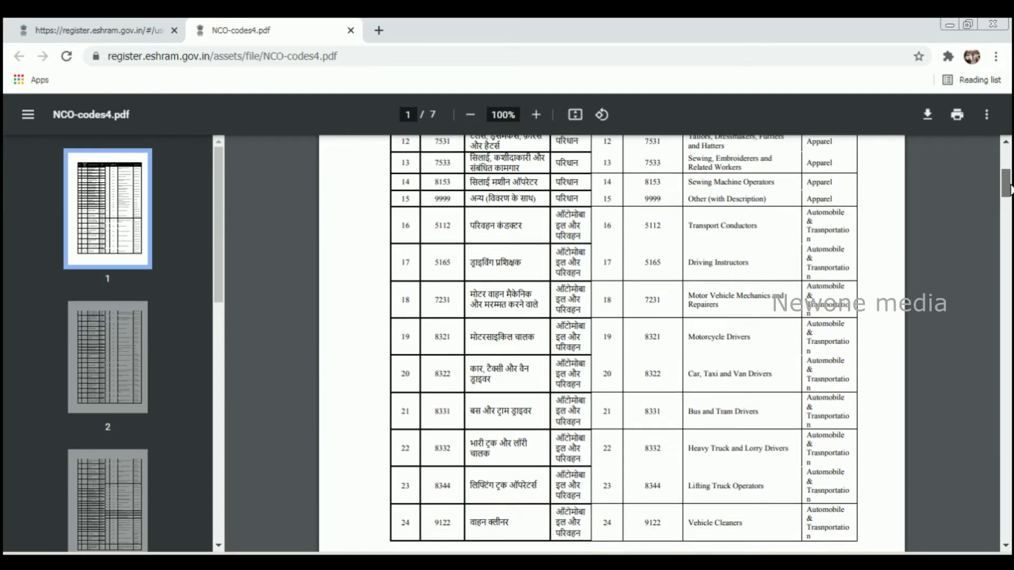
scroll(1010, 186, down, 2)
scroll(1009, 193, down, 2)
drag(1010, 196, 1009, 212)
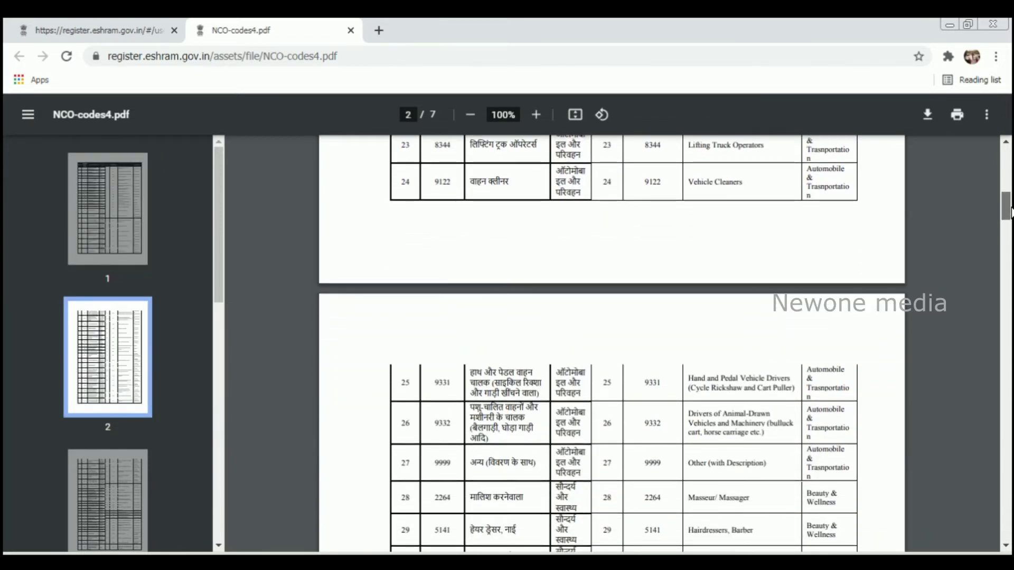
drag(1010, 212, 1010, 234)
Pick Building Construction Workers as the secondary occupation from the search suggestions
text(di)
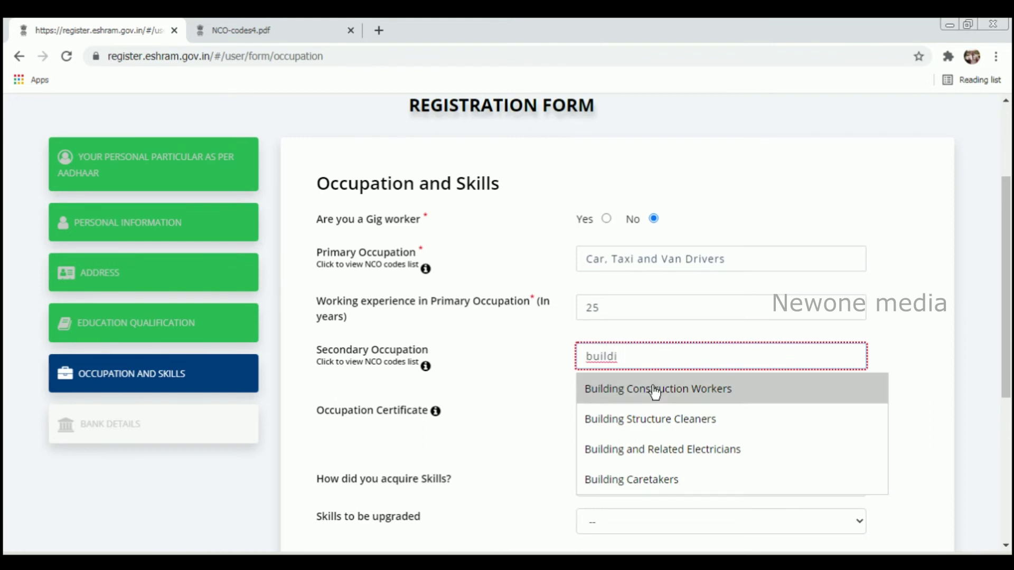
click(654, 387)
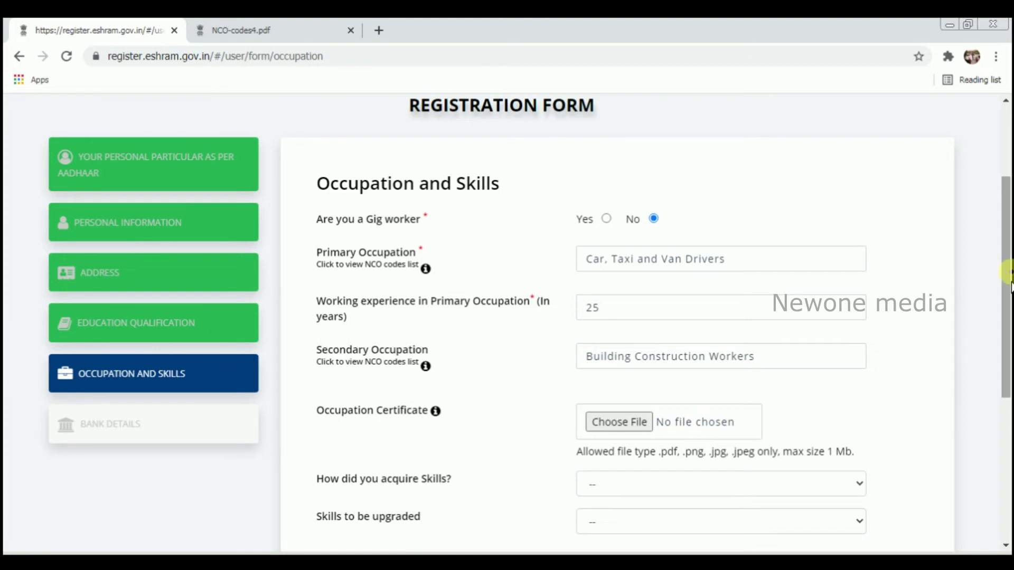
drag(1009, 280, 1010, 338)
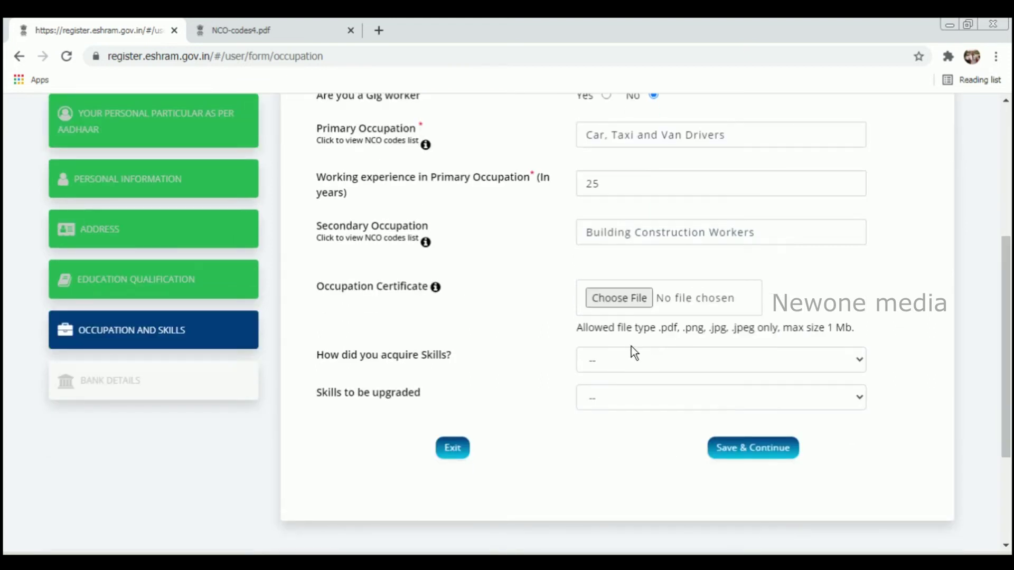
Set skills as no vocational/technical training with Self-Learning sub skill, and save occupation details
click(621, 365)
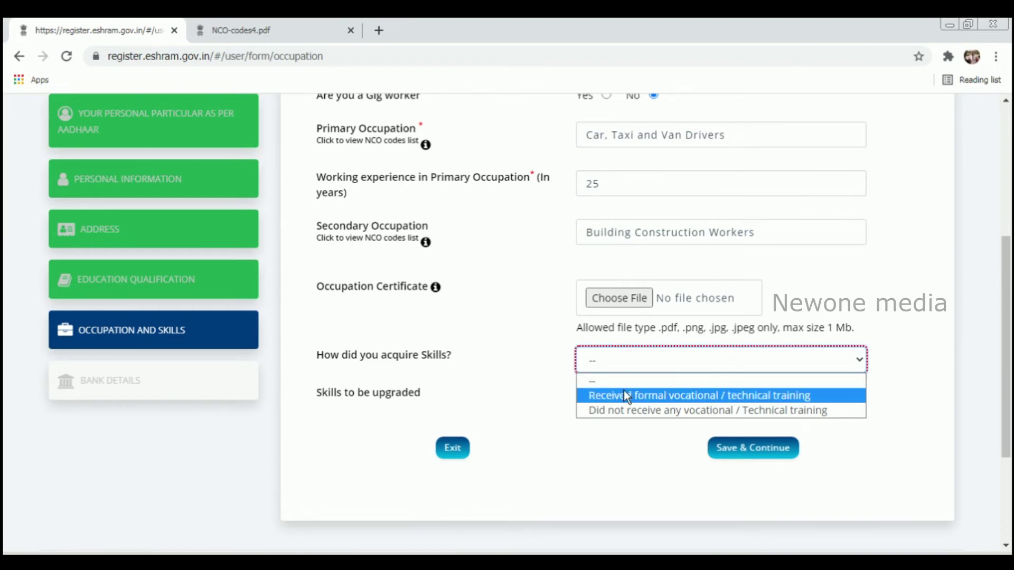
click(623, 409)
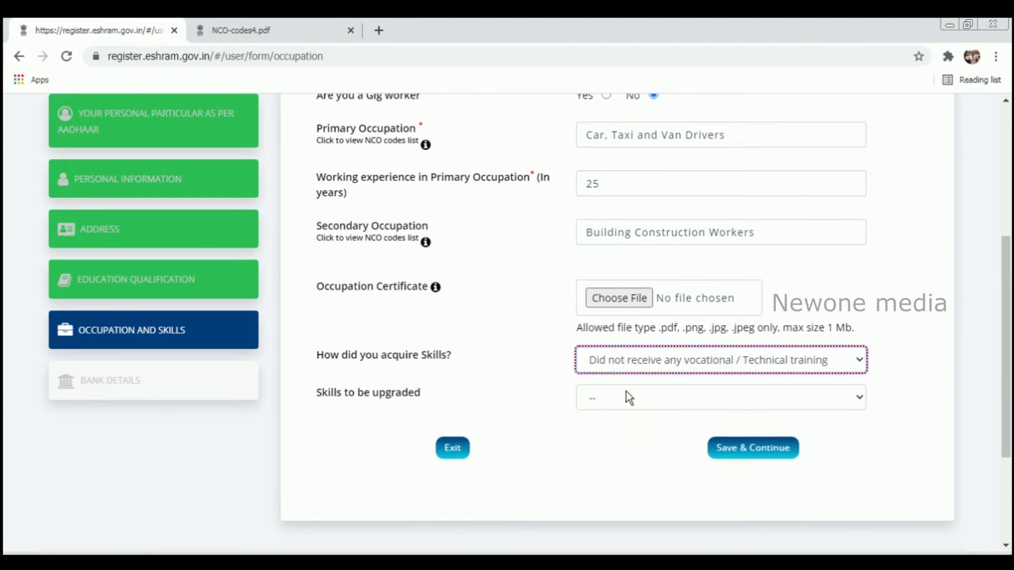
click(626, 399)
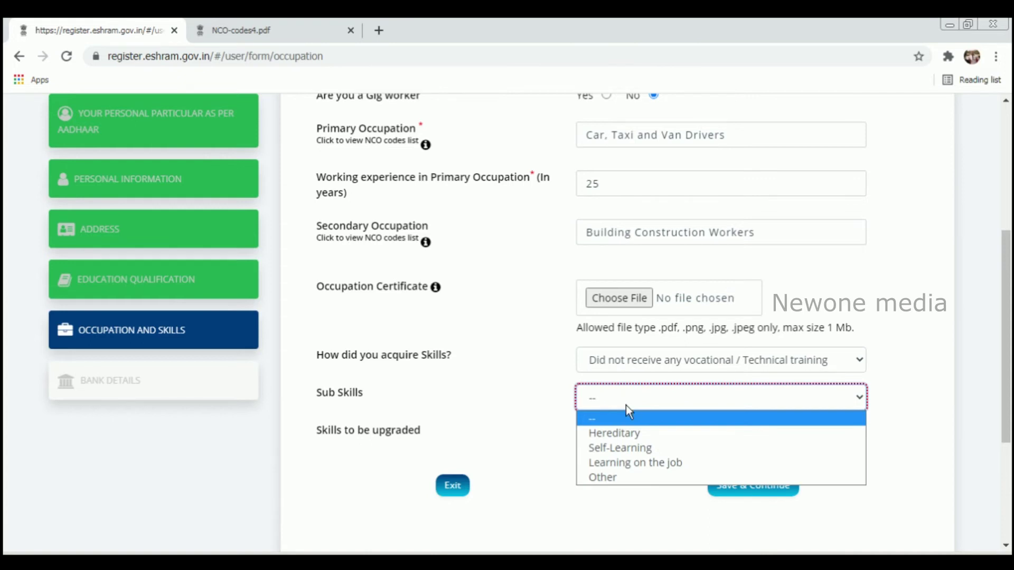
click(629, 449)
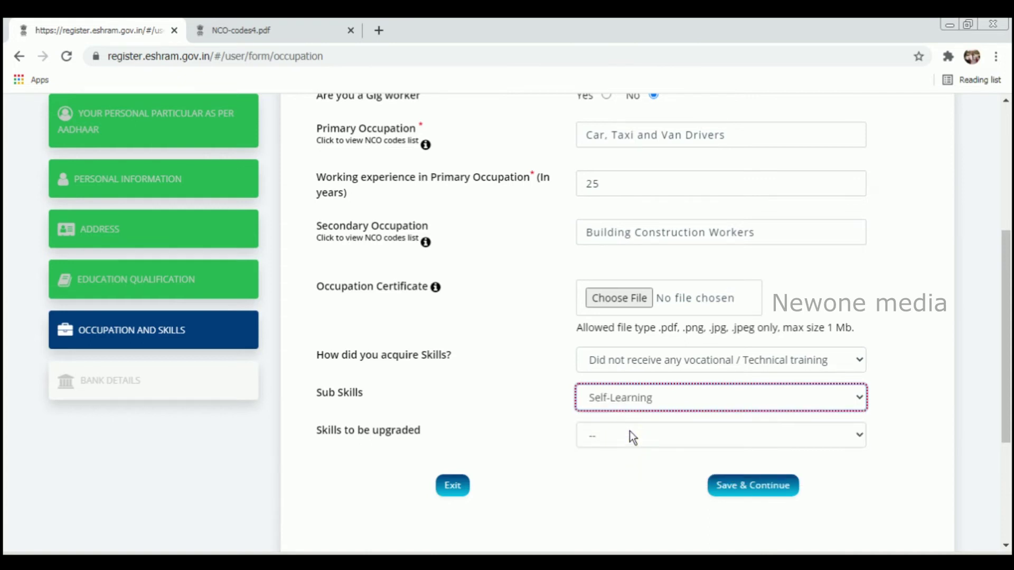
click(634, 438)
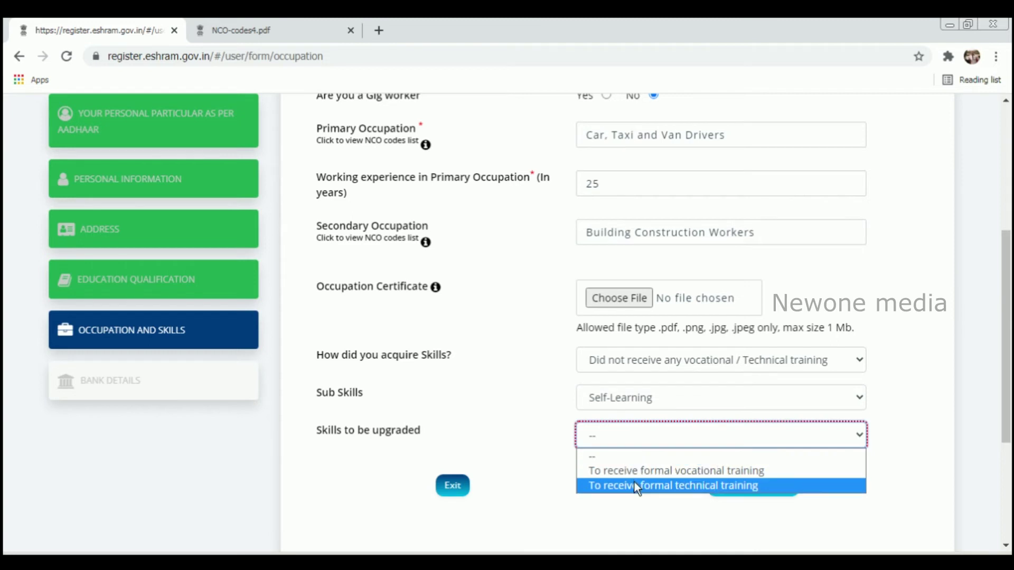
click(550, 453)
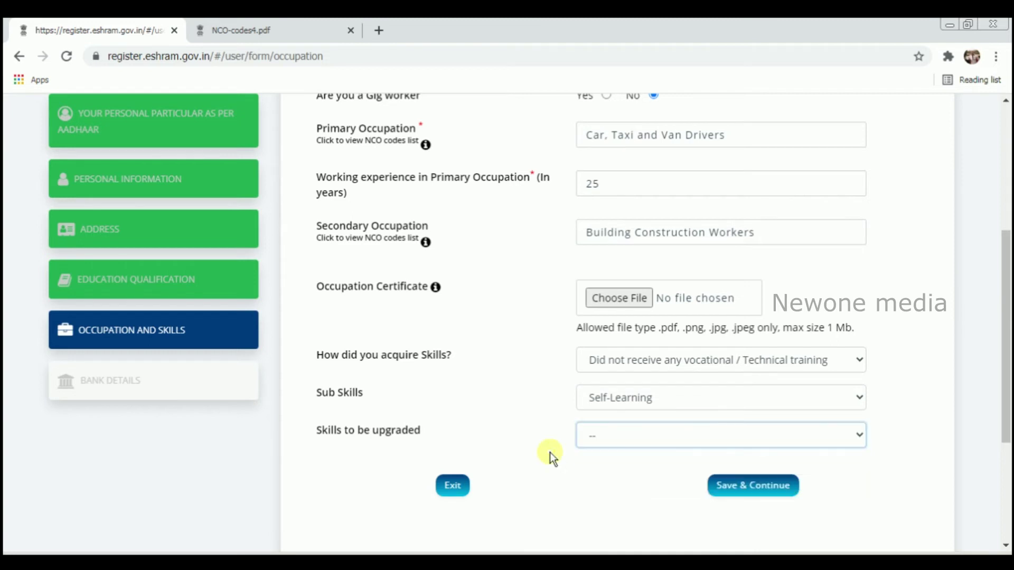
click(732, 485)
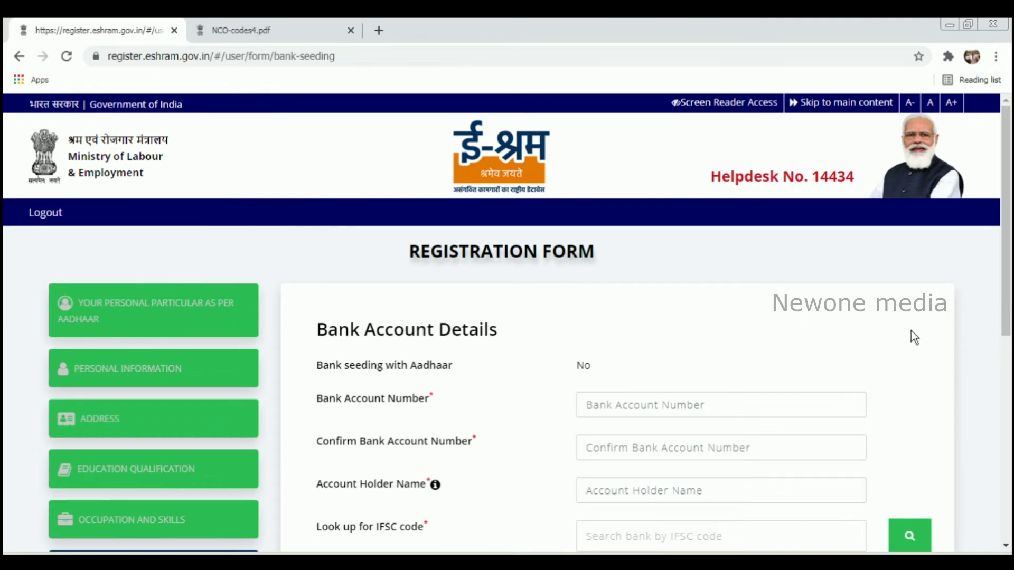
Scroll down the Bank Account Details page to view the bank form fields
drag(1011, 214, 1012, 288)
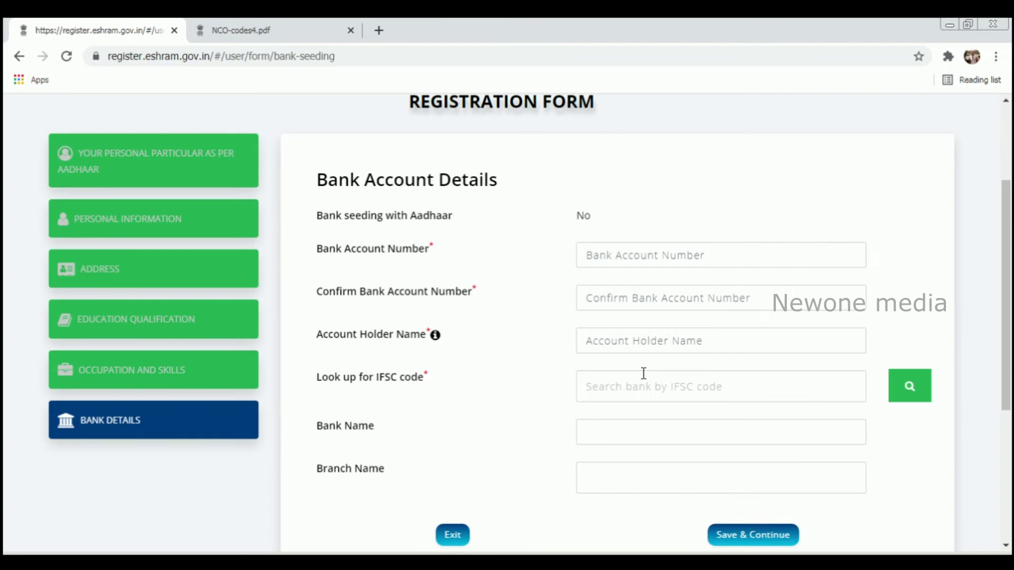
Enter the bank account number, retype it in the confirmation field, and fill in the account holder's name
click(645, 258)
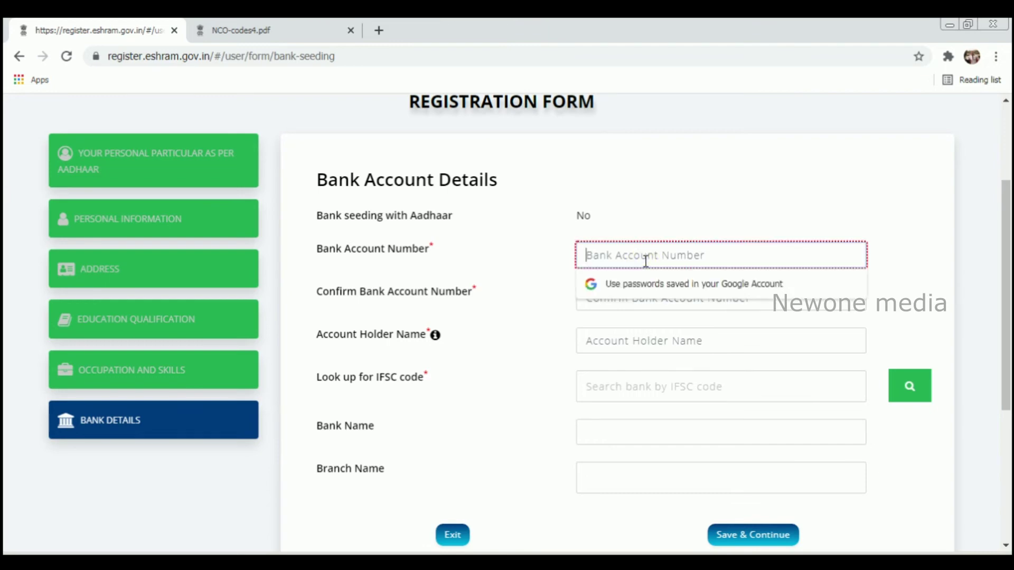
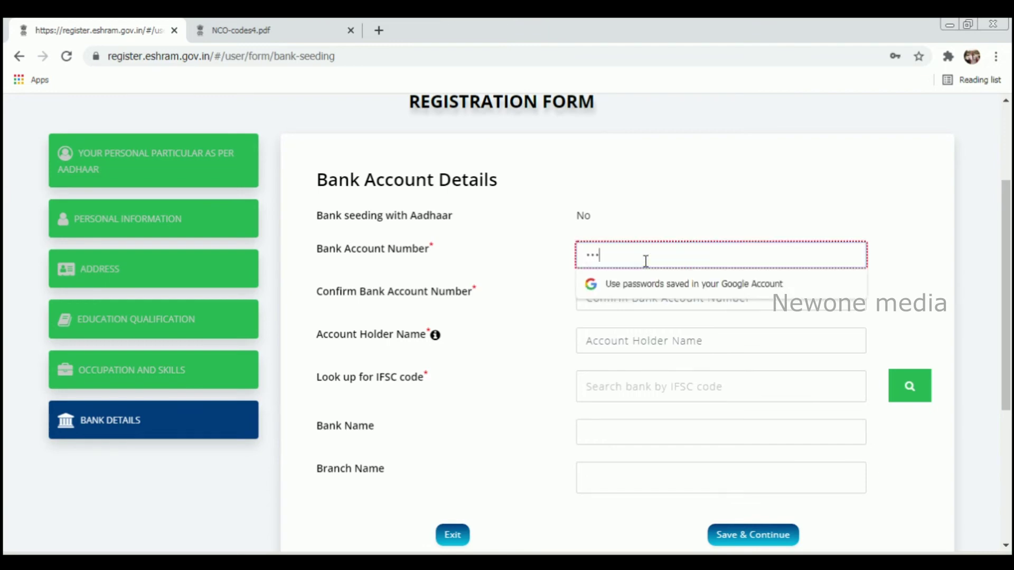
click(625, 299)
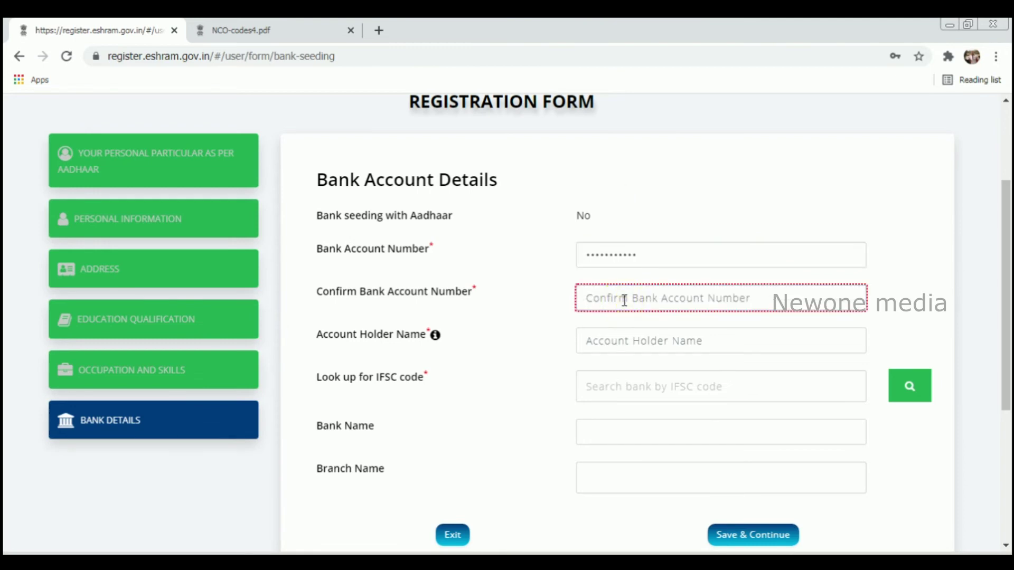
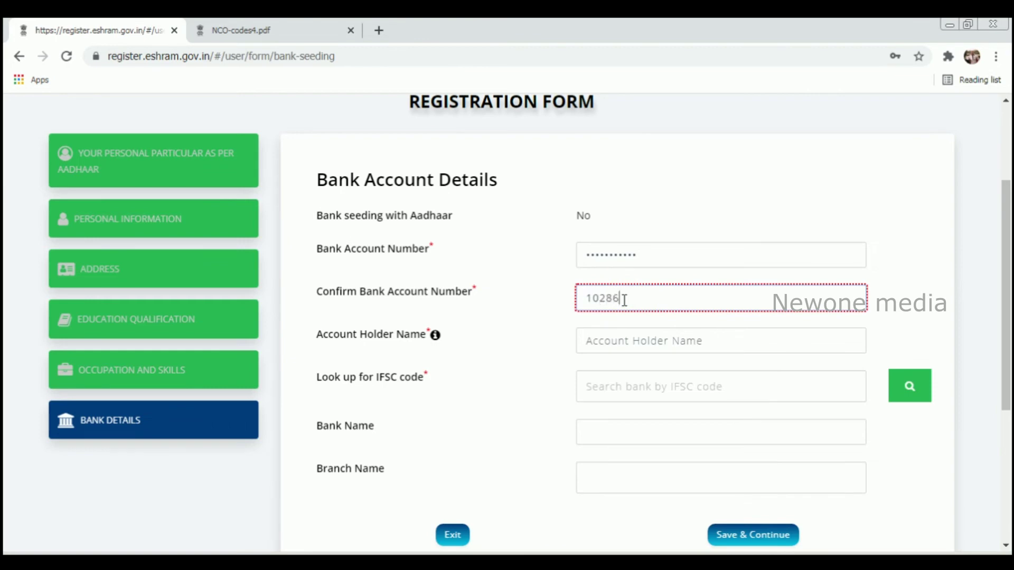
click(827, 344)
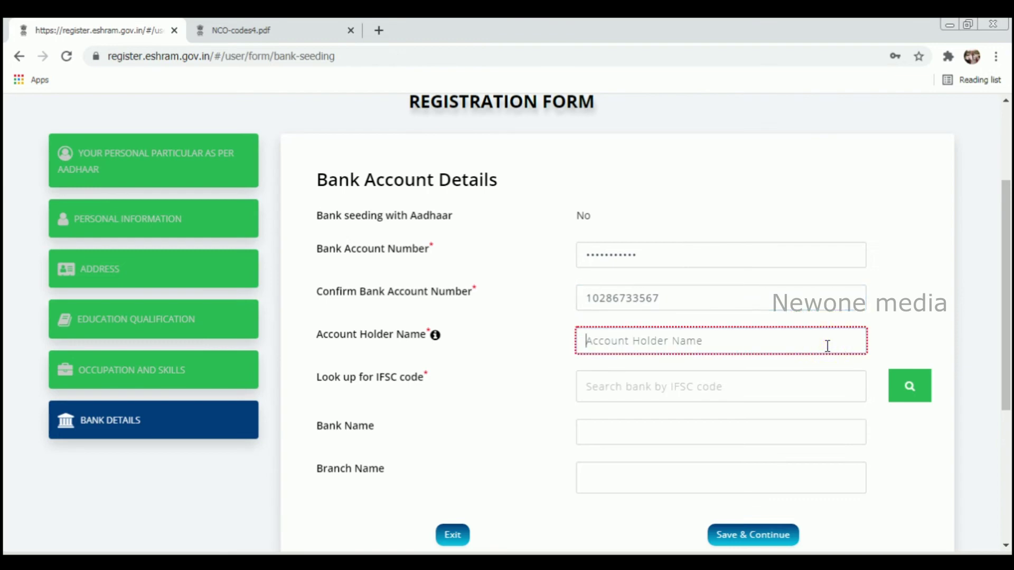
text(Shiju )
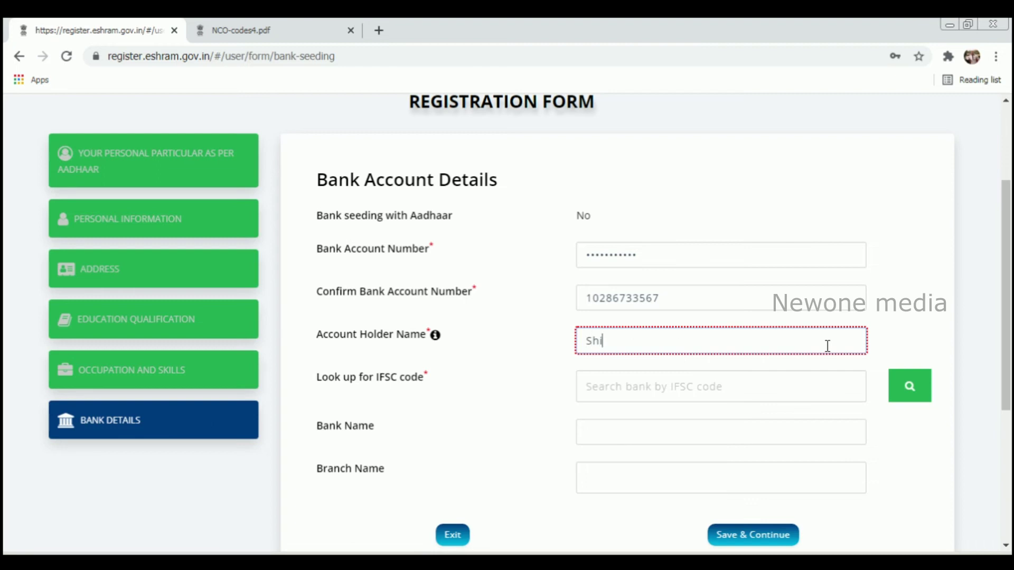
text(M)
click(798, 386)
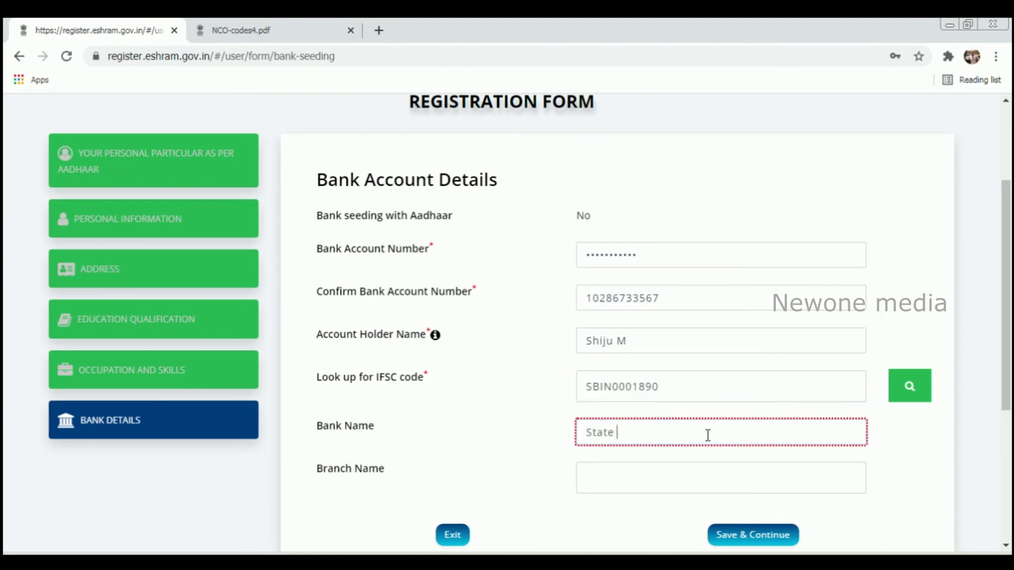
Fill in the bank name as State Bank of India and the branch name as Ramanattukara
text(bank of india)
click(684, 478)
text(Ra)
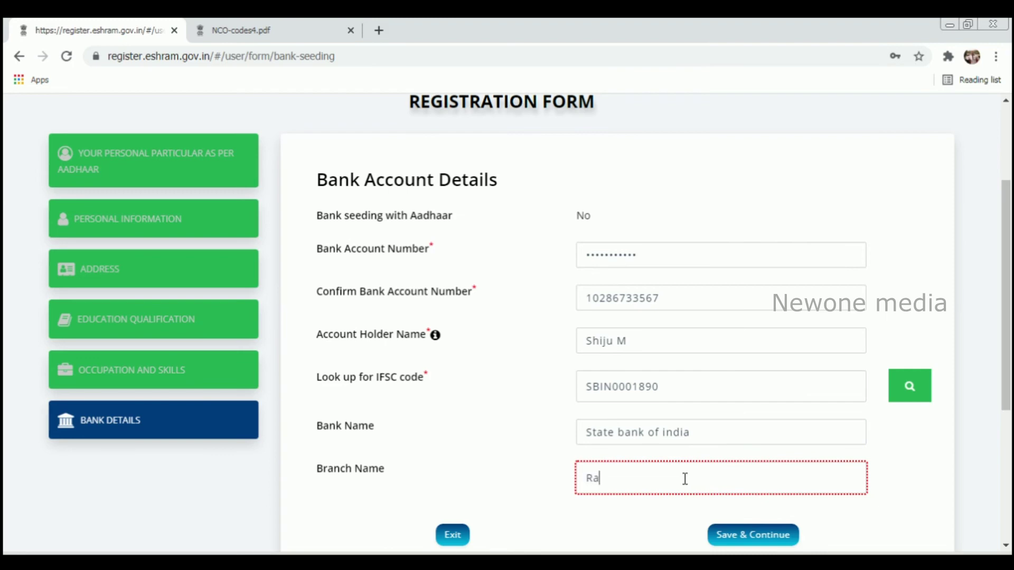
text(manattukara)
click(936, 490)
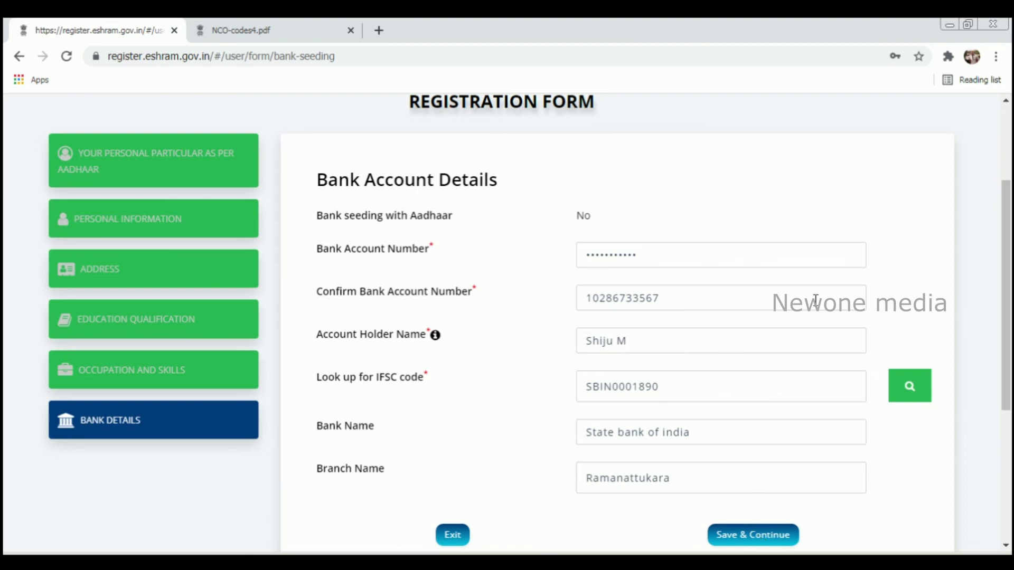
double_click(713, 256)
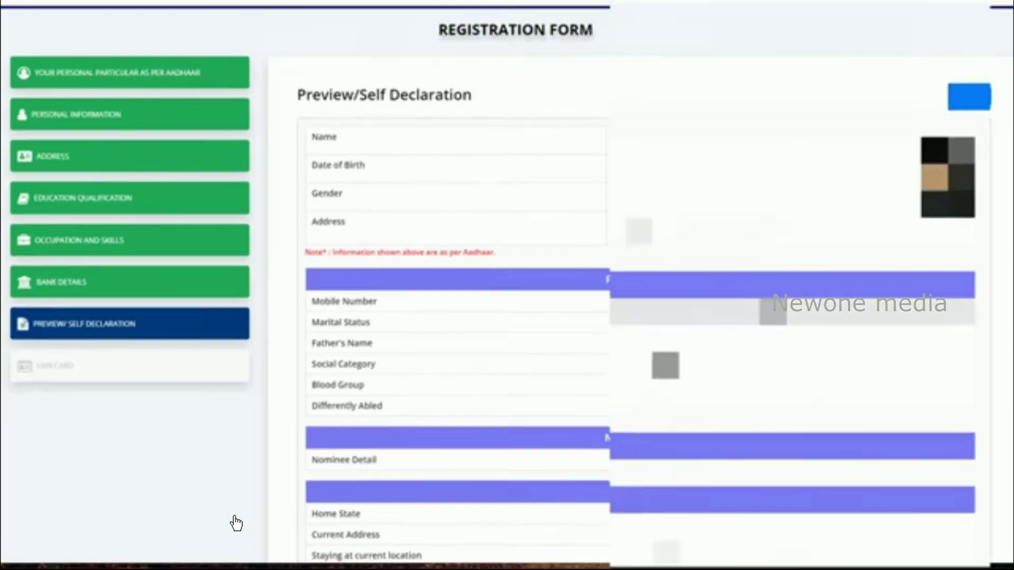
Tick the declaration undertaking checkbox and submit the registration to generate the e-SHRAM UAN card
scroll(236, 522, down, 9)
scroll(236, 522, down, 4)
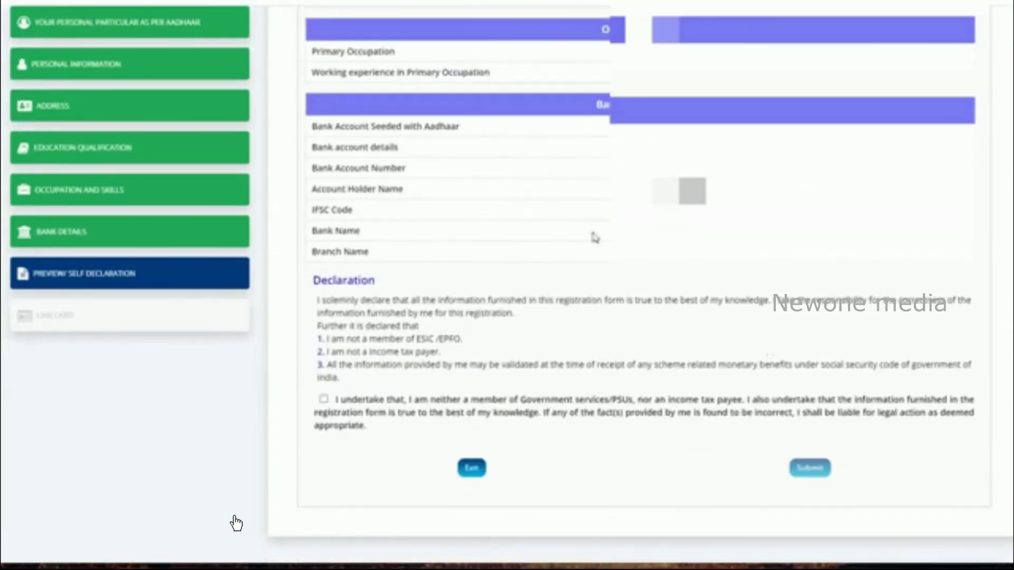
click(324, 399)
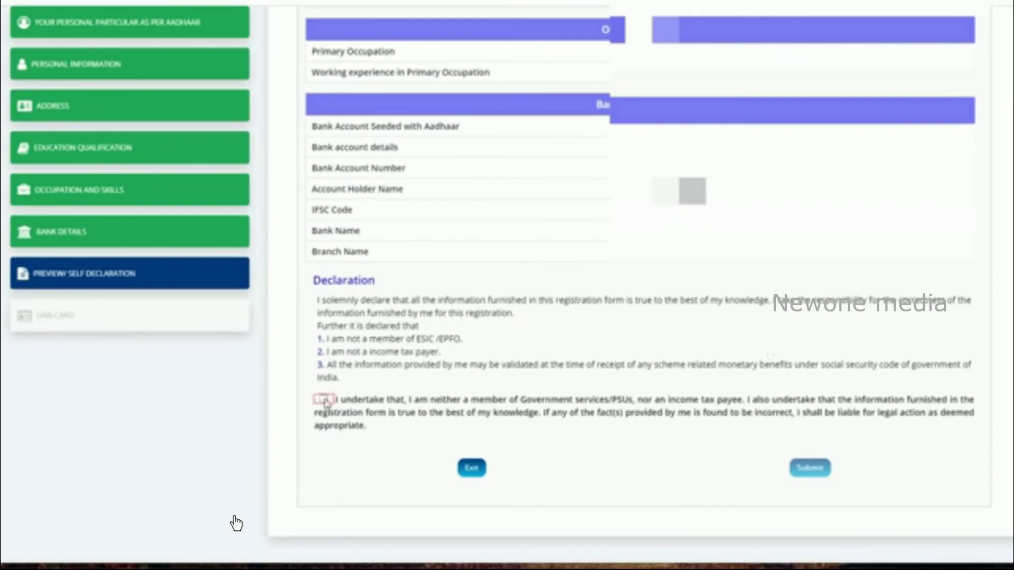
click(816, 474)
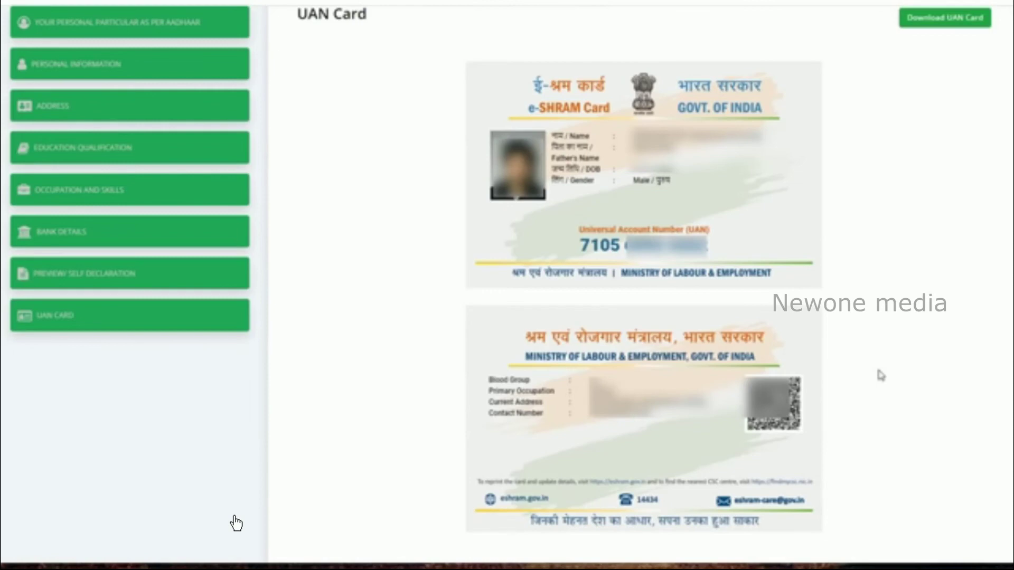